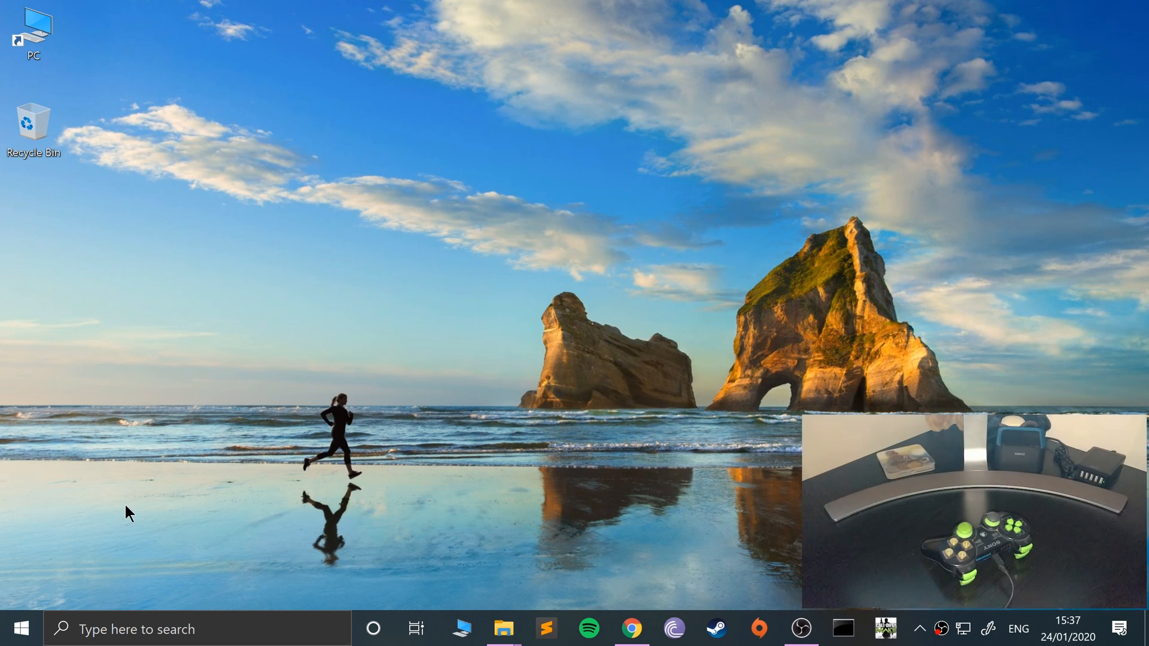
# - Open 'Set up USB game controllers' from a Windows search for 'game'
pyautogui.press('super')
pyautogui.write('game')
pyautogui.press('Return')
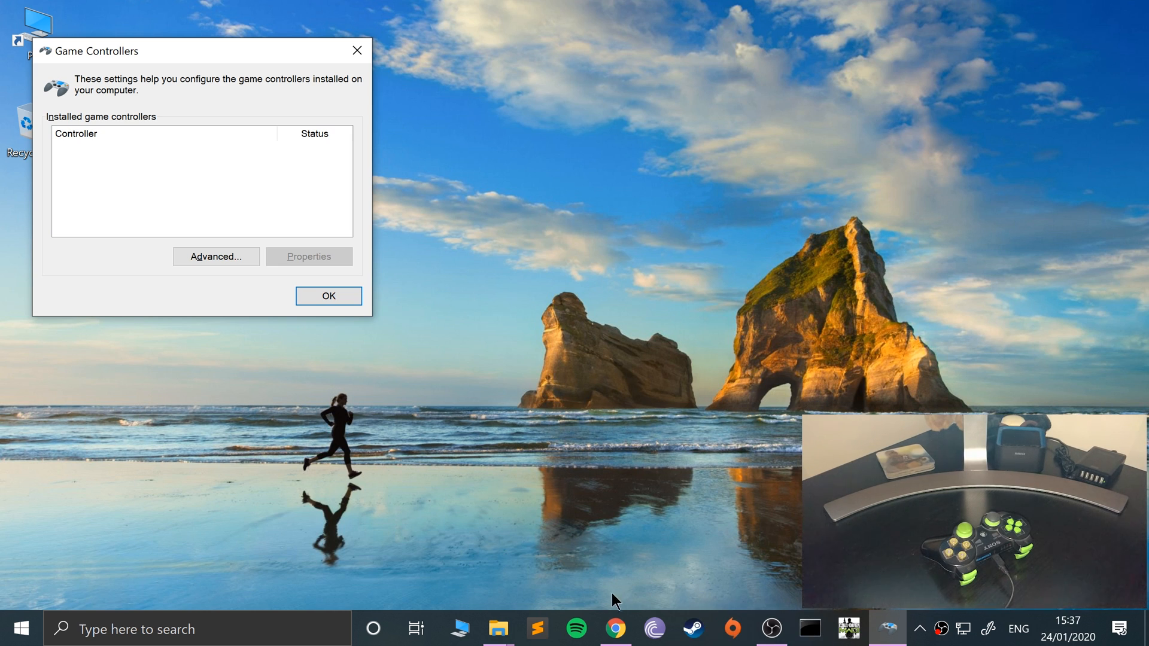
# - Search the web for 'scp toolkit' and reach the ScpToolkit GitHub Releases page
pyautogui.click(615, 628)
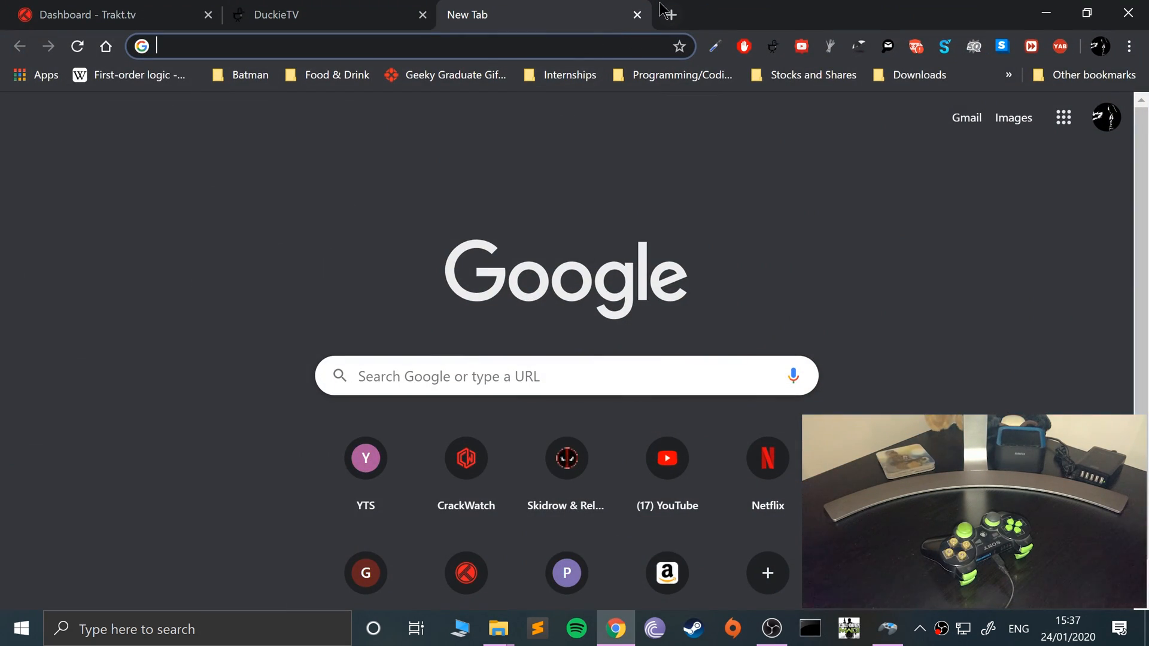
pyautogui.click(670, 15)
pyautogui.write('scp toolkit')
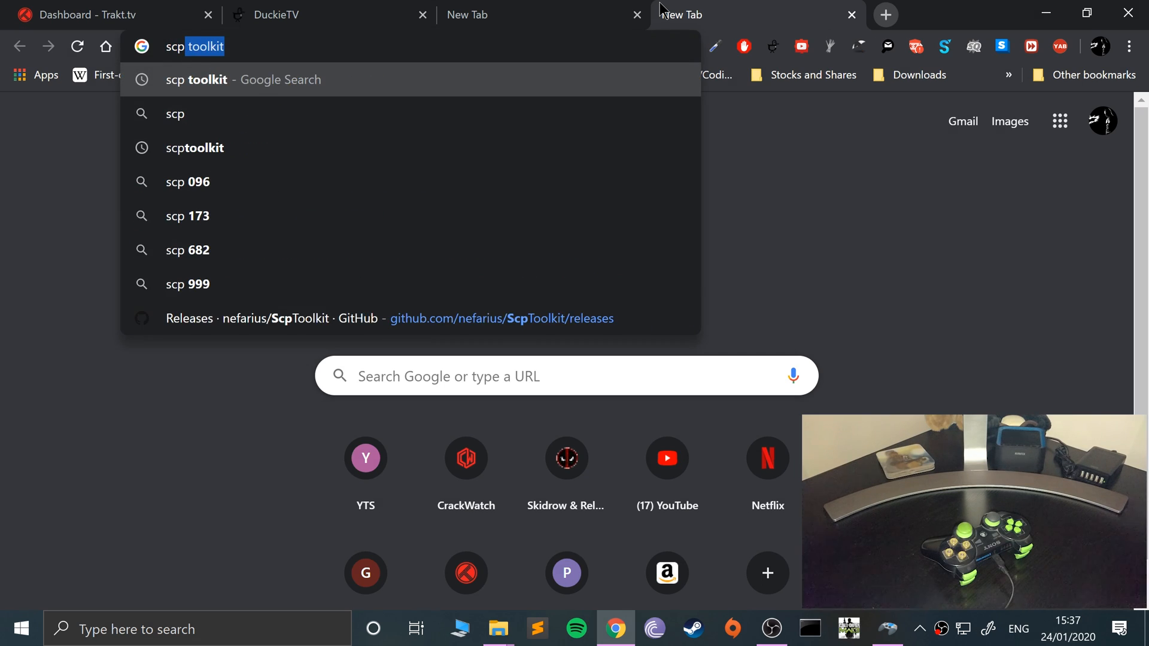
pyautogui.press('Return')
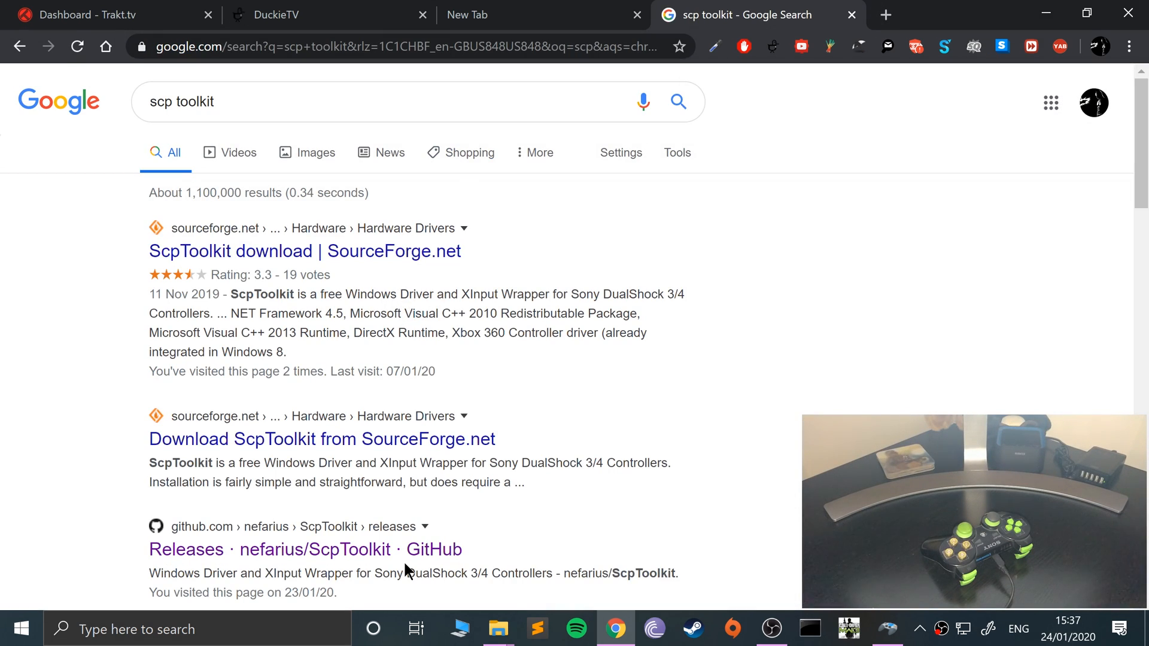
pyautogui.click(369, 549)
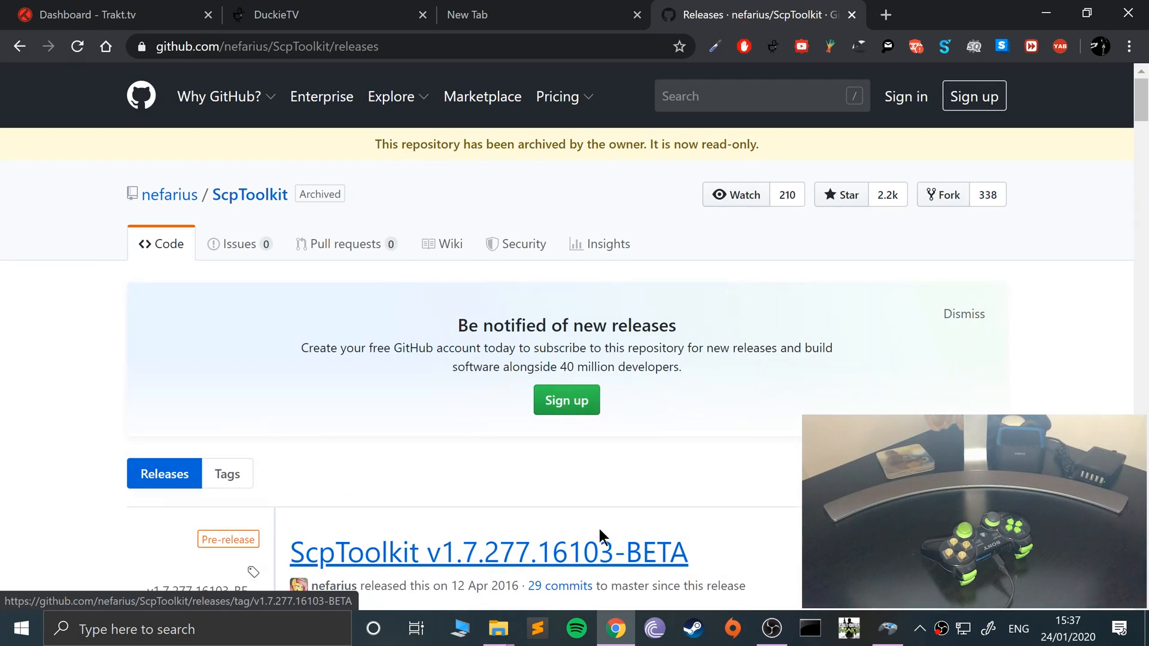
pyautogui.scroll(-3, 432, 520)
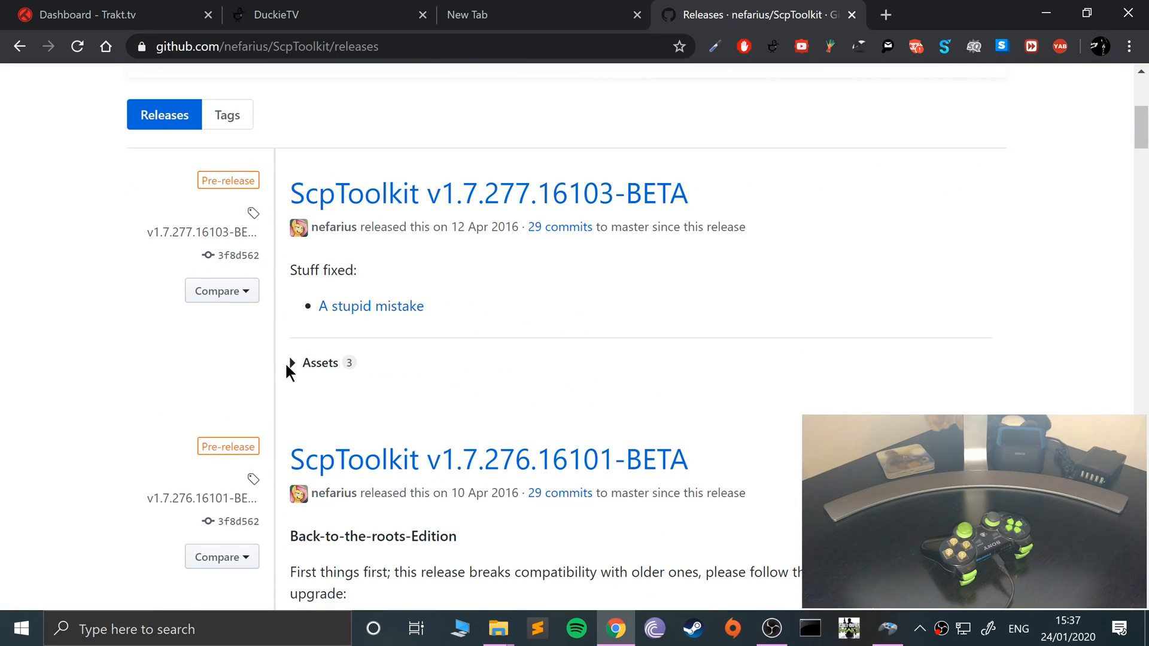
# - Start the ScpToolkit_Setup.exe download from Assets, cancel the duplicate, and close the tab
pyautogui.click(292, 363)
pyautogui.click(388, 405)
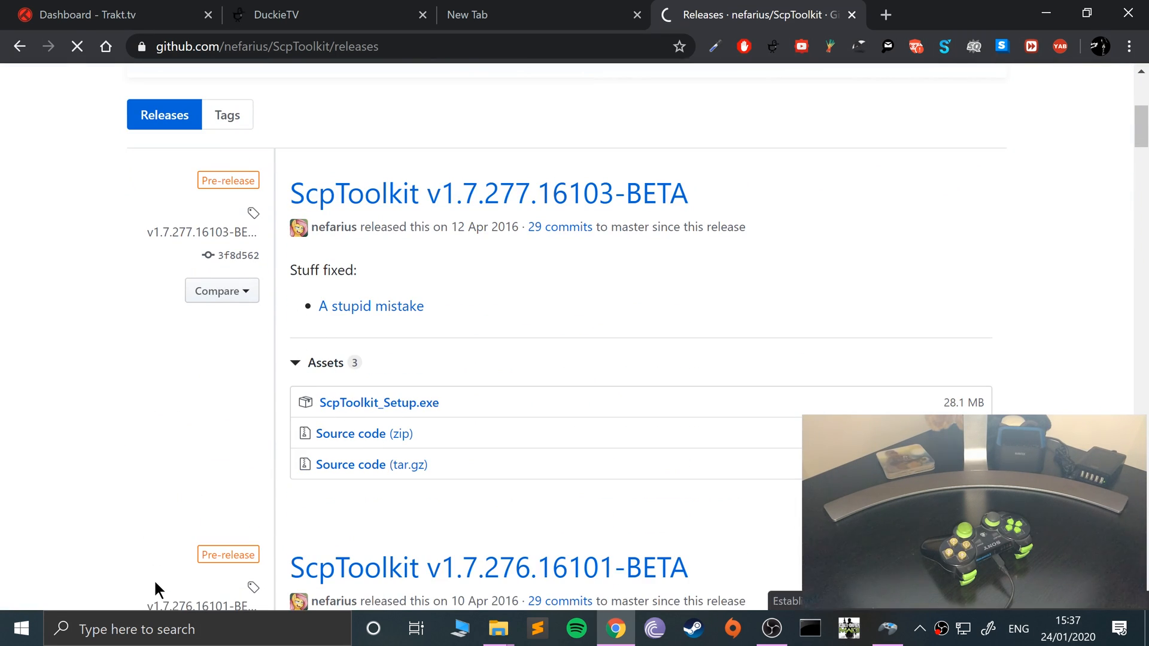
pyautogui.click(185, 589)
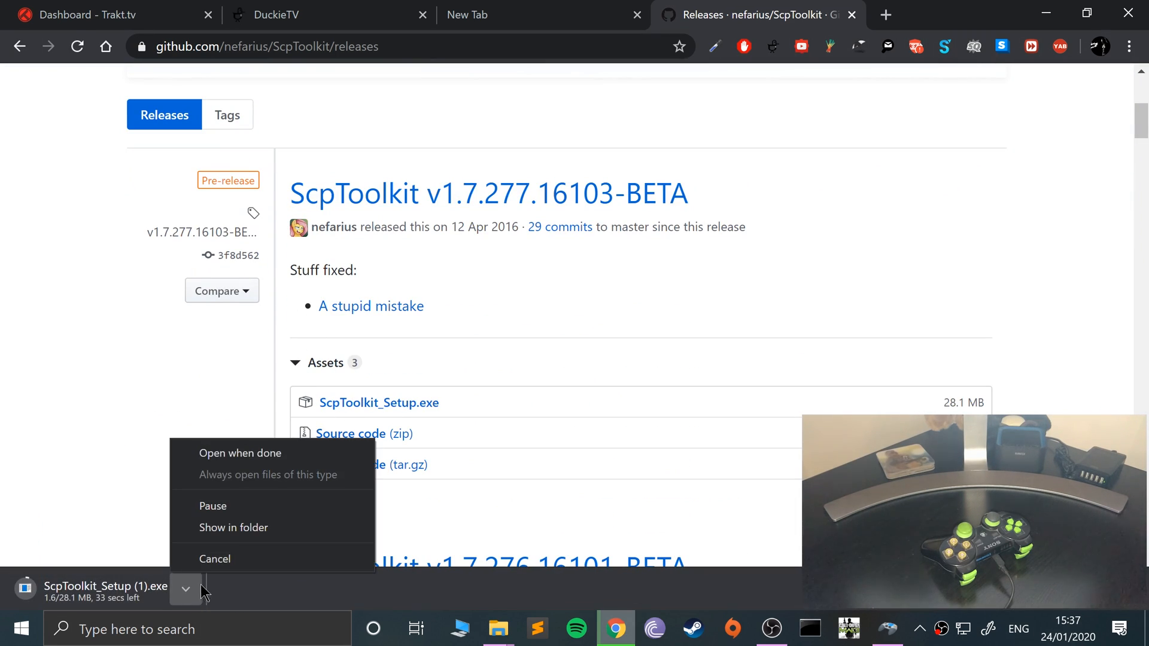
pyautogui.click(210, 554)
pyautogui.hotkey('ctrl', 'w')
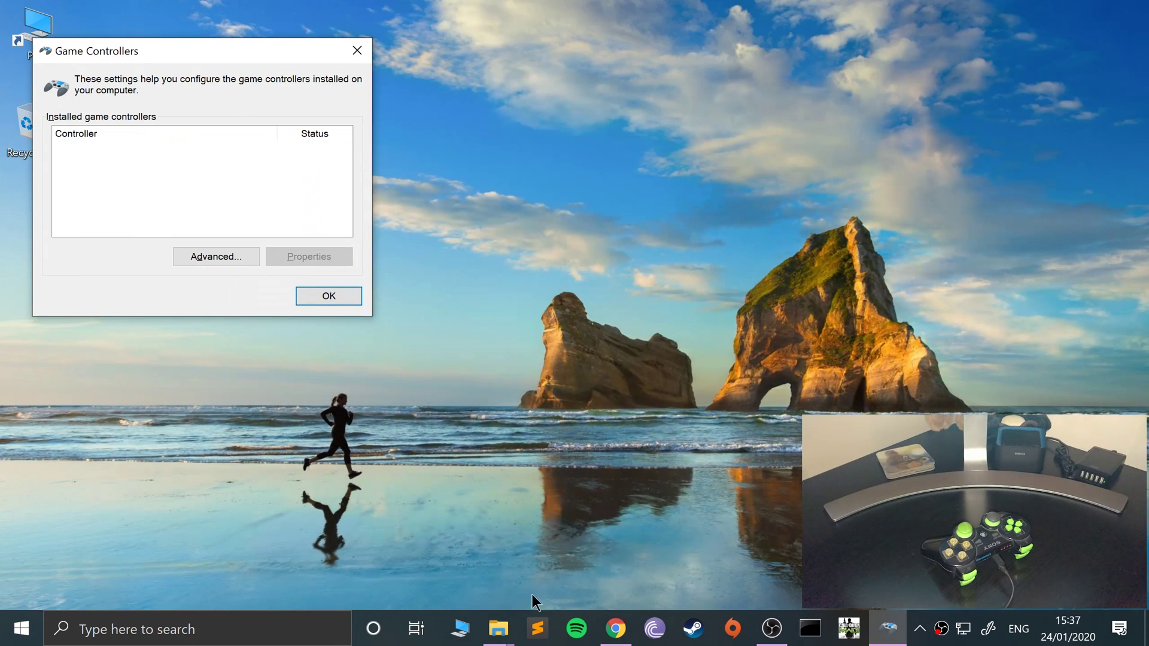
# - Launch ScpToolkit_Setup.exe from the Chrome downloads folder in File Explorer
pyautogui.click(498, 629)
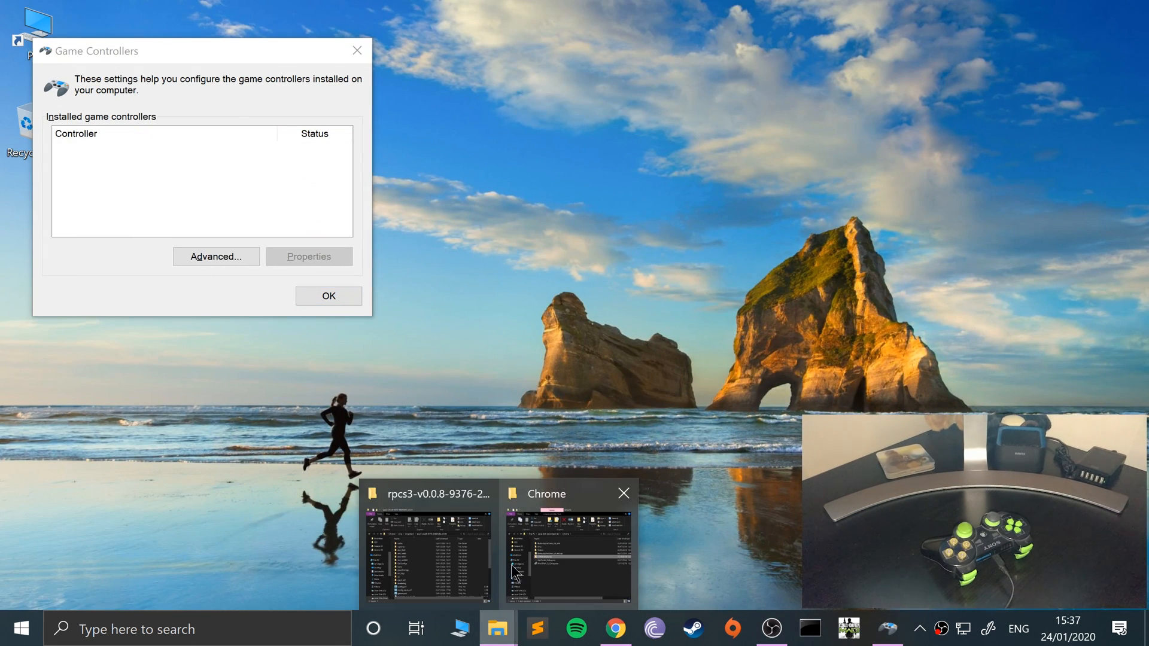
pyautogui.click(542, 518)
pyautogui.press('Down')
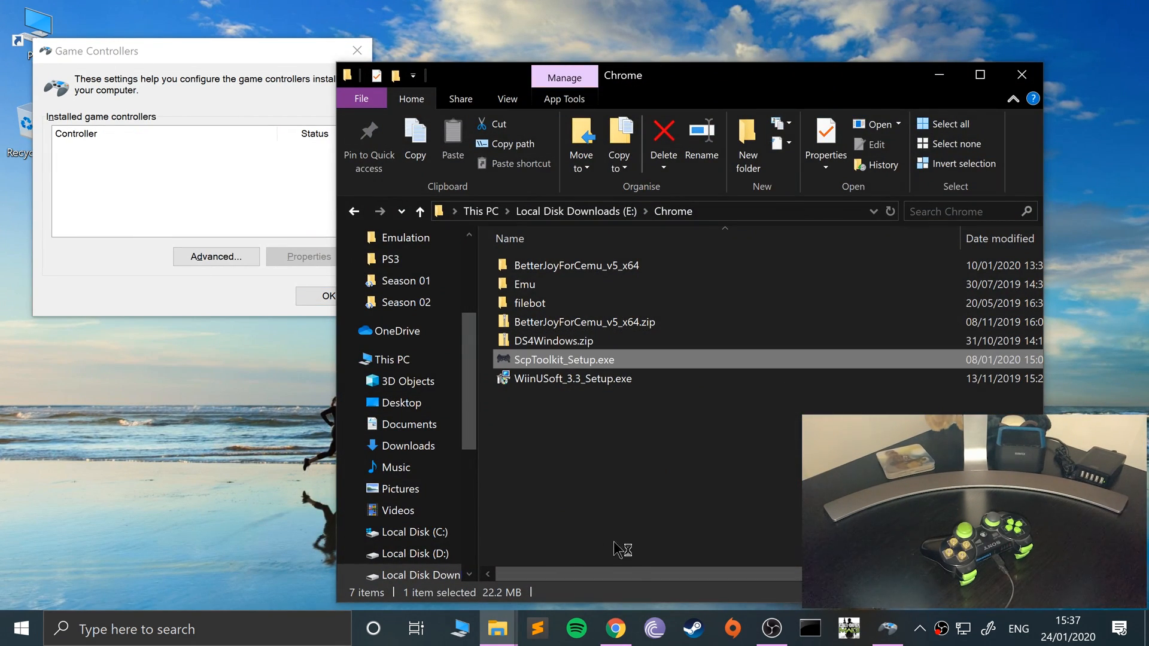
pyautogui.press('Return')
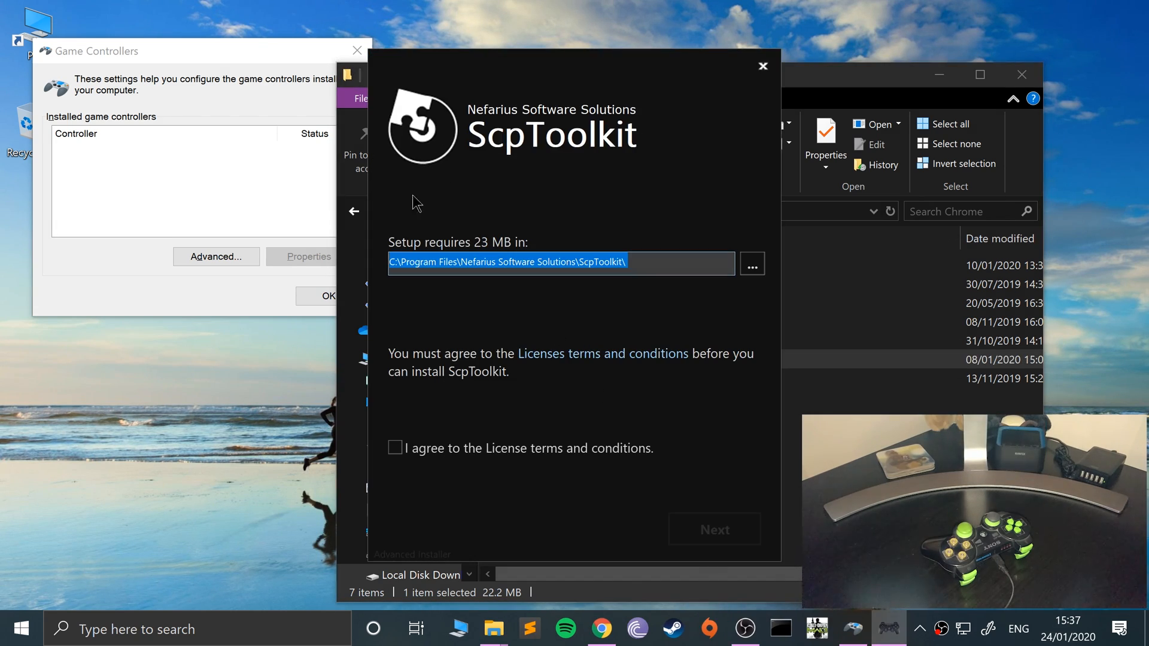
# - Agree to the license terms and proceed with the ScpToolkit installation
pyautogui.click(395, 448)
pyautogui.click(701, 531)
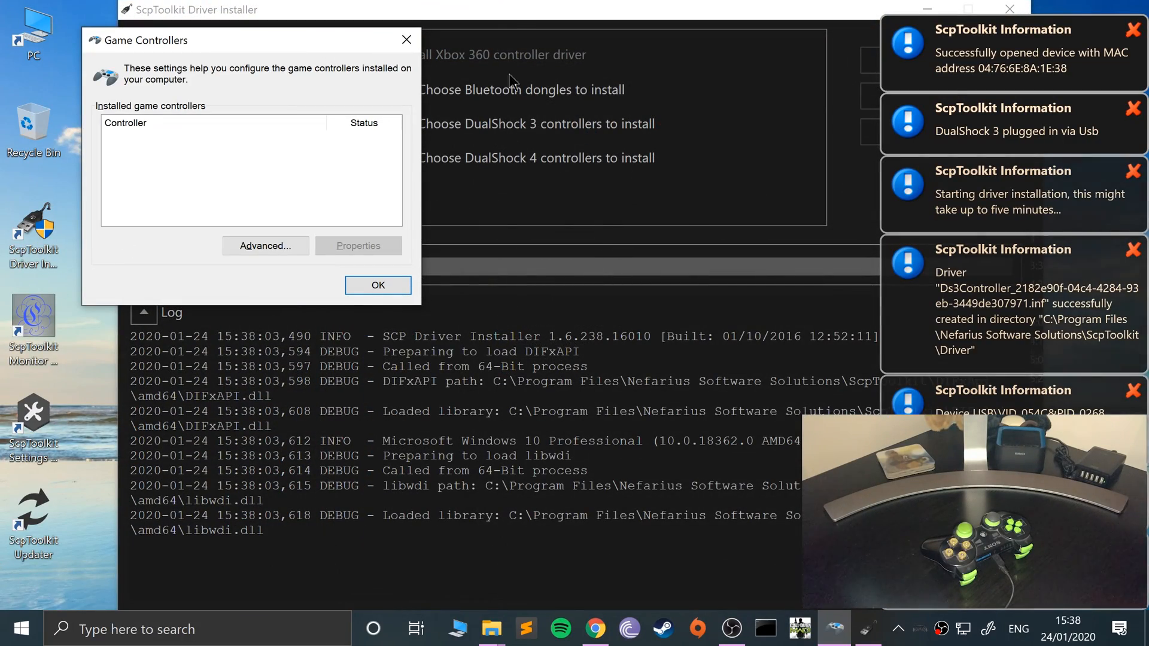
# - Review the Bluetooth dongle list, then leave the Bluetooth driver unchecked
pyautogui.click(501, 36)
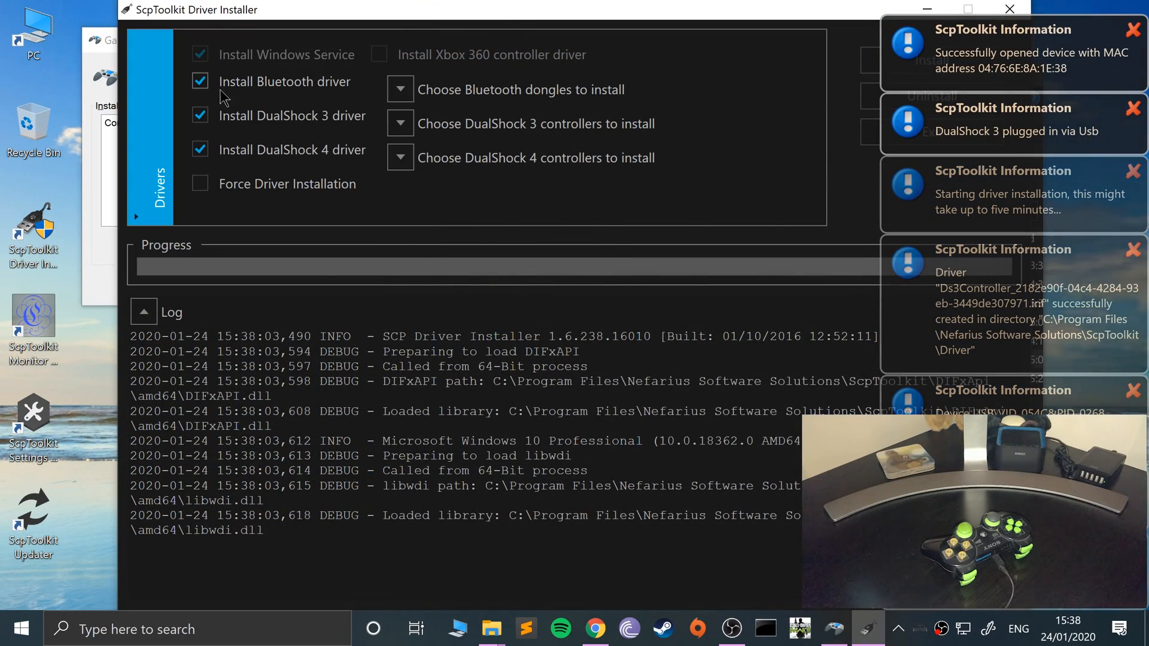
pyautogui.click(200, 82)
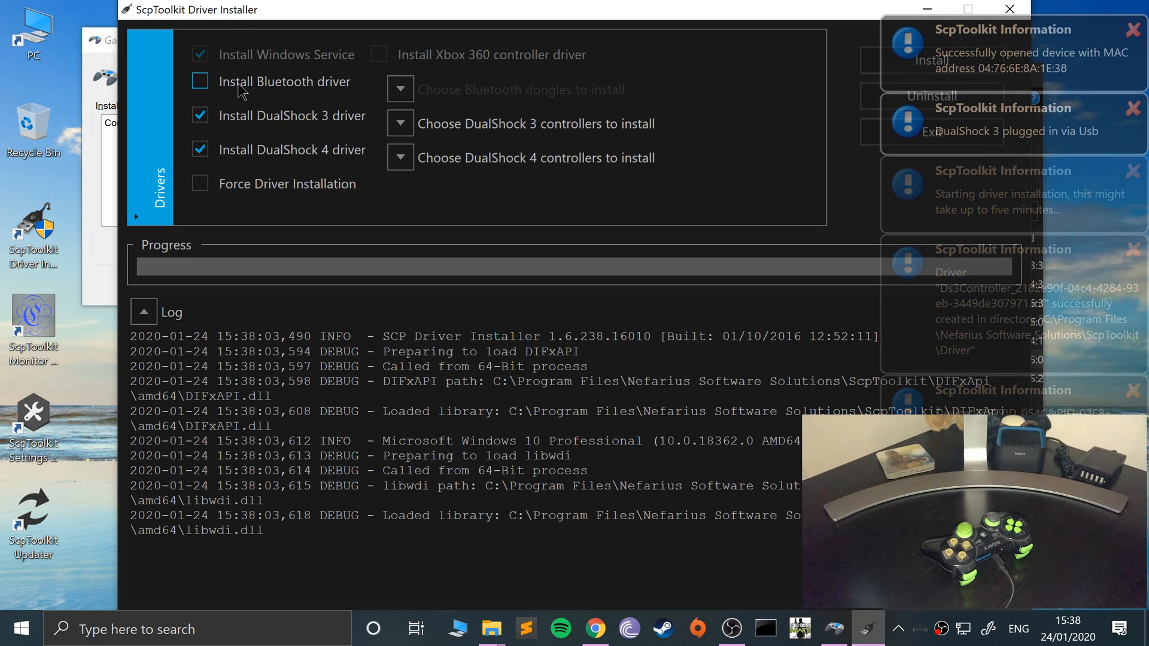
pyautogui.click(241, 85)
pyautogui.click(400, 89)
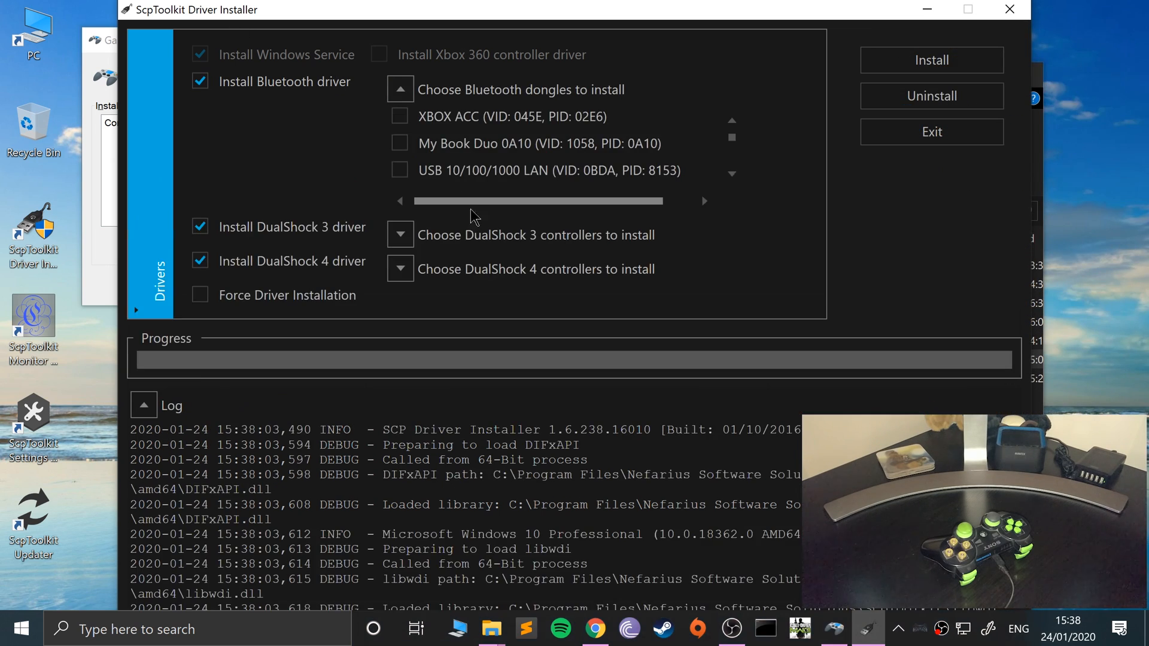
pyautogui.scroll(-2, 403, 146)
pyautogui.scroll(-2, 413, 135)
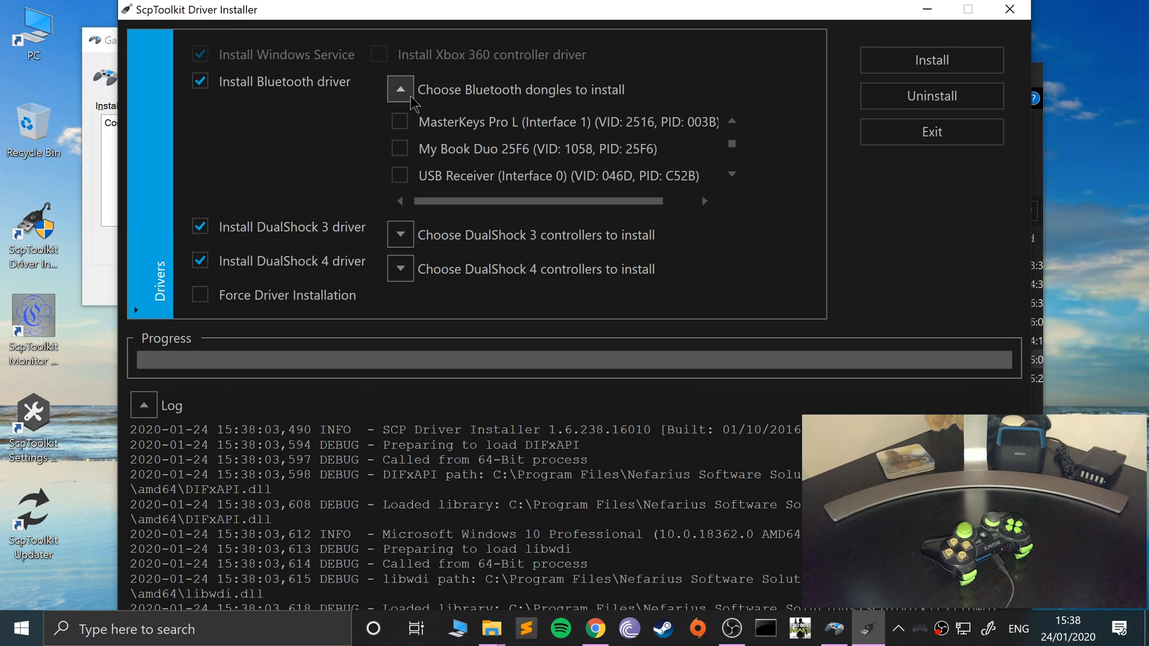
pyautogui.scroll(1, 431, 125)
pyautogui.scroll(2, 462, 139)
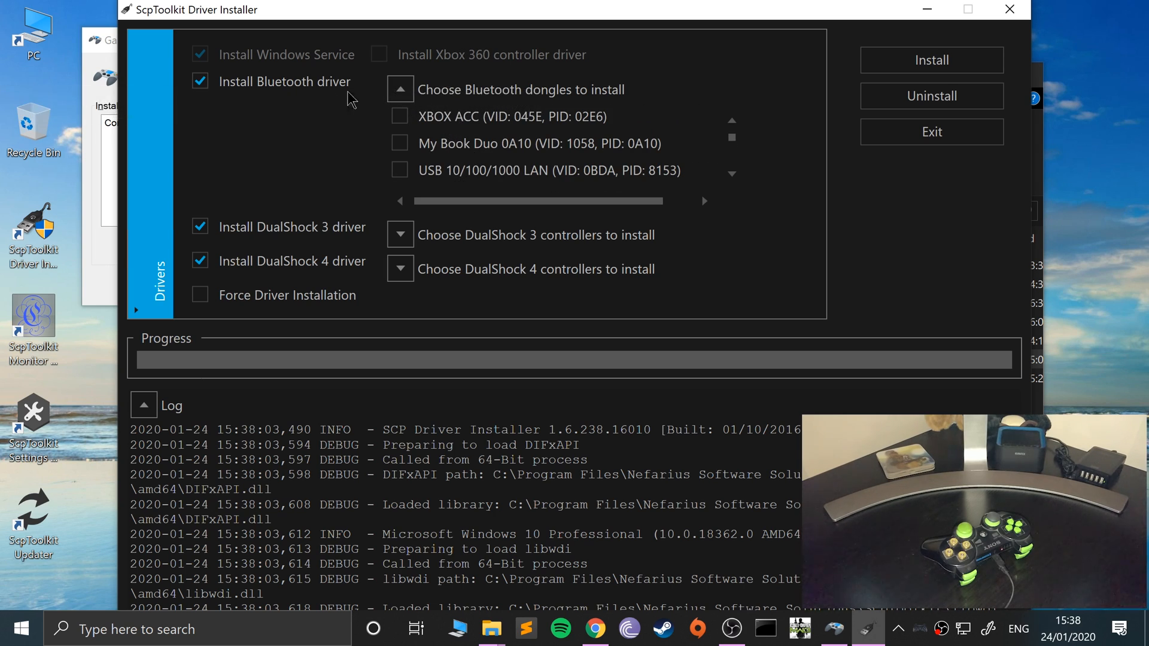
pyautogui.click(307, 88)
# - Turn off the DualShock 4 driver and list the DualShock 3 controllers to install
pyautogui.click(260, 263)
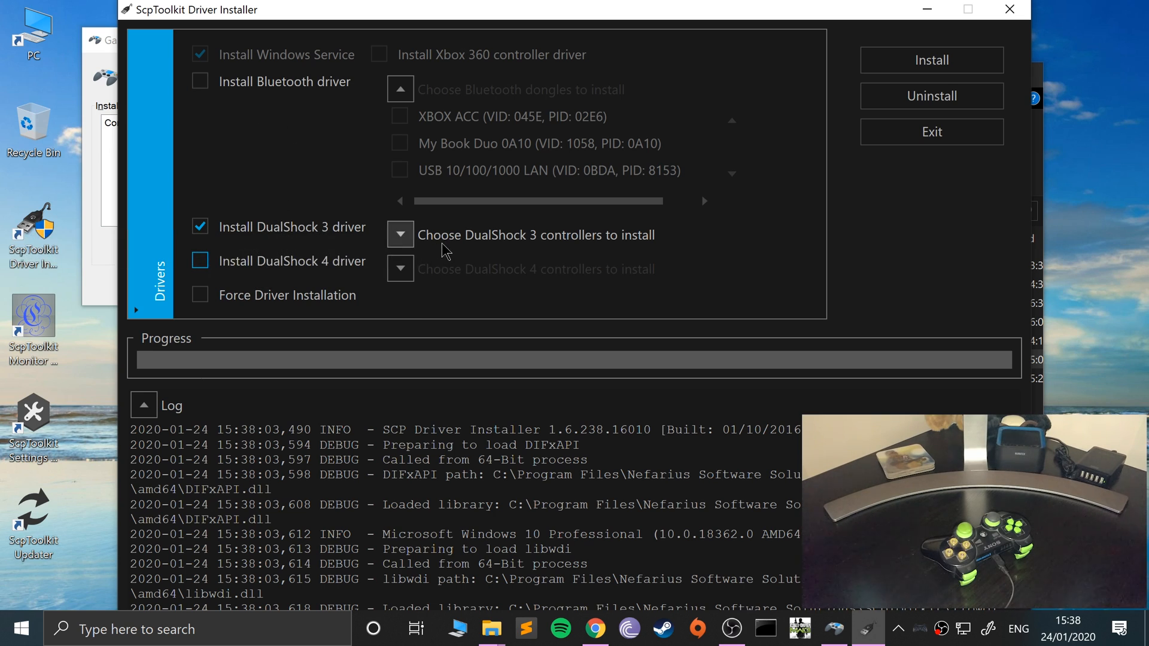
pyautogui.click(400, 235)
pyautogui.scroll(-2, 494, 285)
pyautogui.scroll(-2, 495, 286)
pyautogui.scroll(-2, 495, 286)
pyautogui.scroll(-1, 495, 286)
pyautogui.scroll(-2, 495, 285)
pyautogui.scroll(-1, 492, 287)
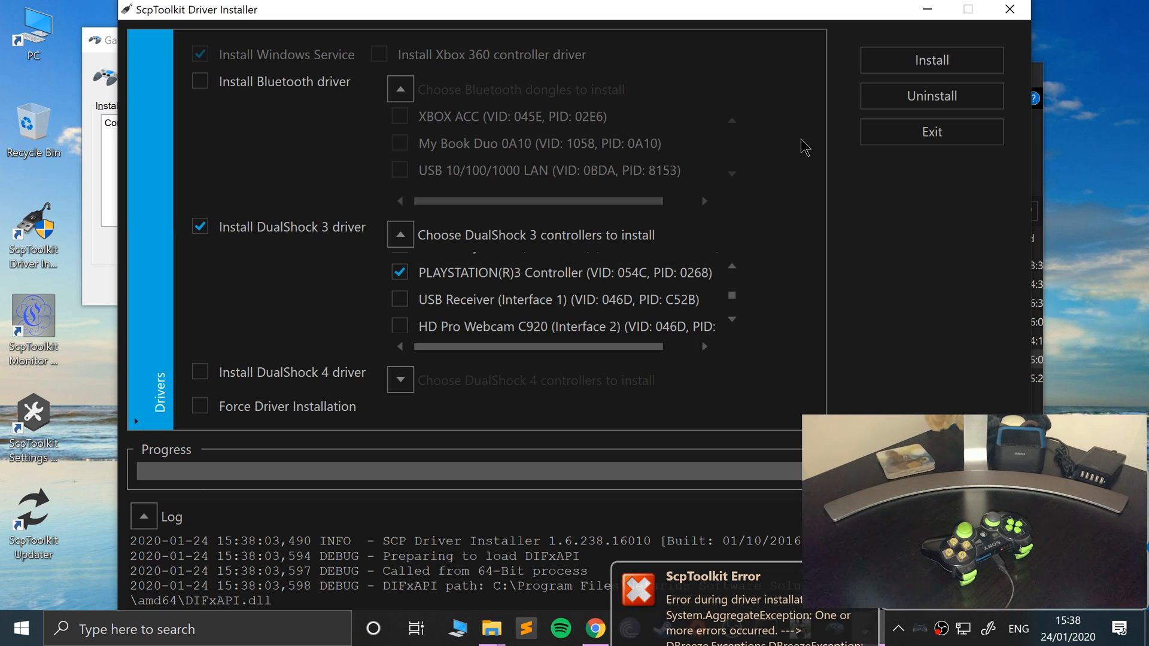
# - Move the Game Controllers dialog aside and install the selected DualShock 3 driver
pyautogui.doubleClick(98, 86)
pyautogui.moveTo(225, 36); pyautogui.dragTo(171, 145)
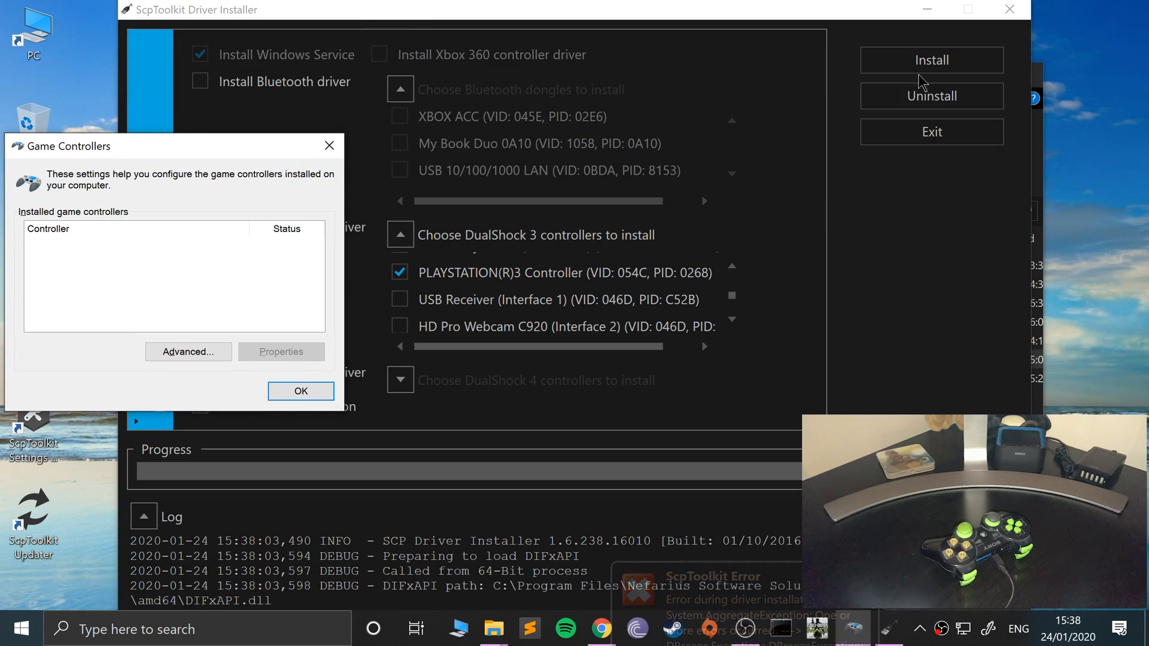
pyautogui.click(932, 61)
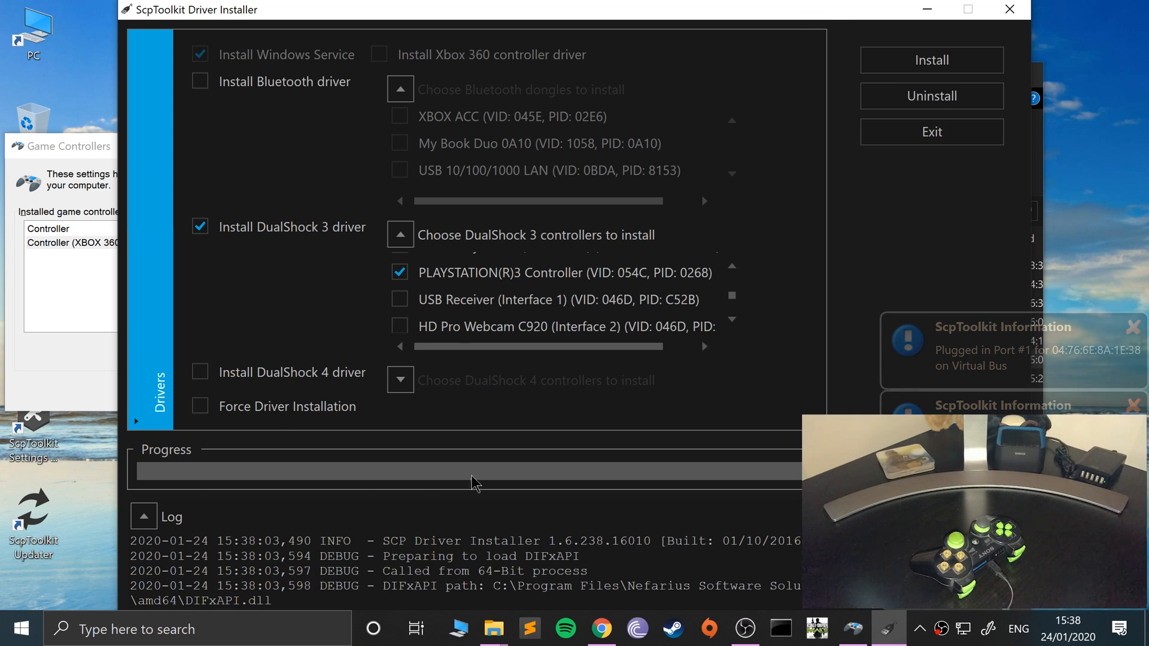
# - Test the newly listed XBOX 360 controller on its Properties page, then close it
pyautogui.click(79, 276)
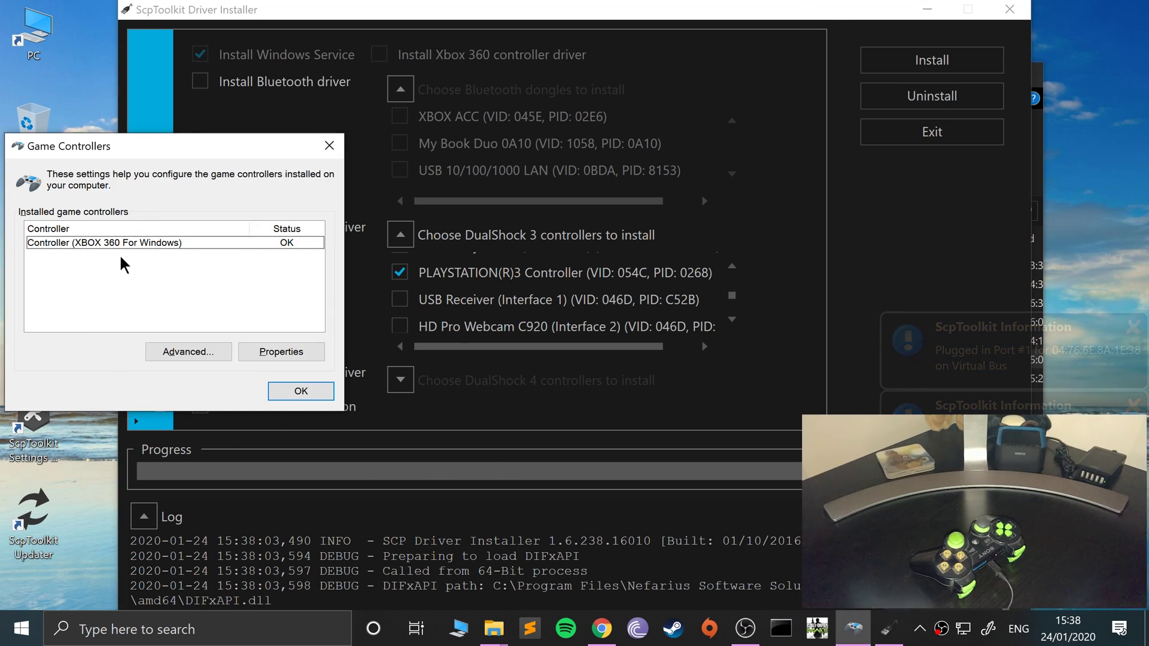
pyautogui.click(162, 244)
pyautogui.click(269, 351)
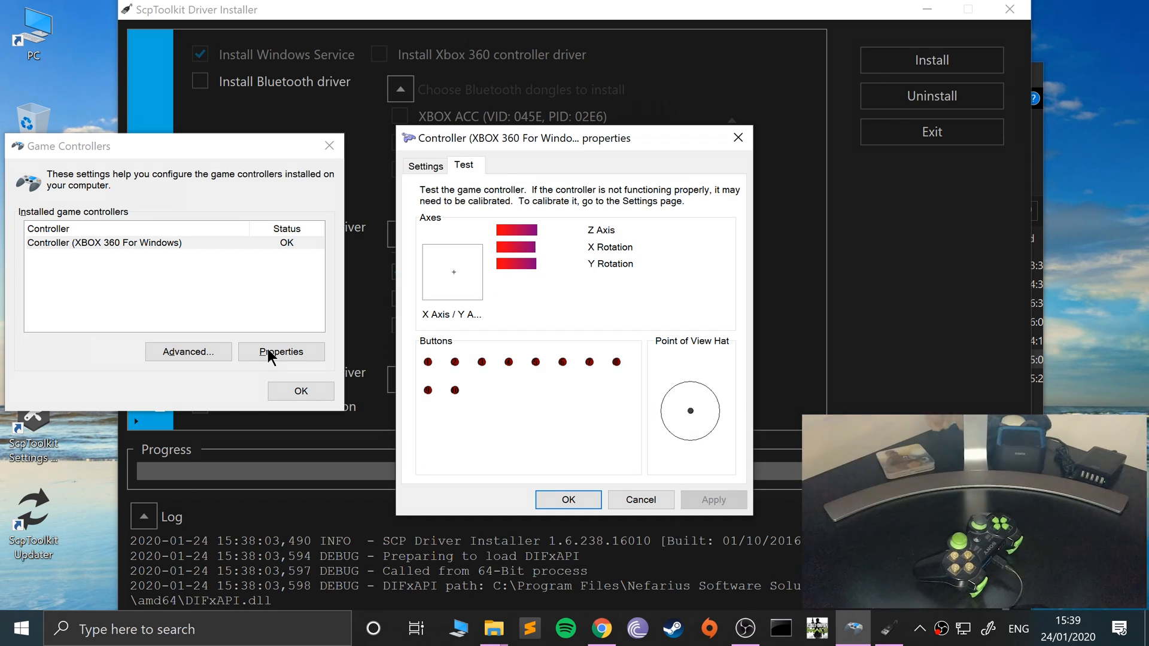
pyautogui.click(738, 138)
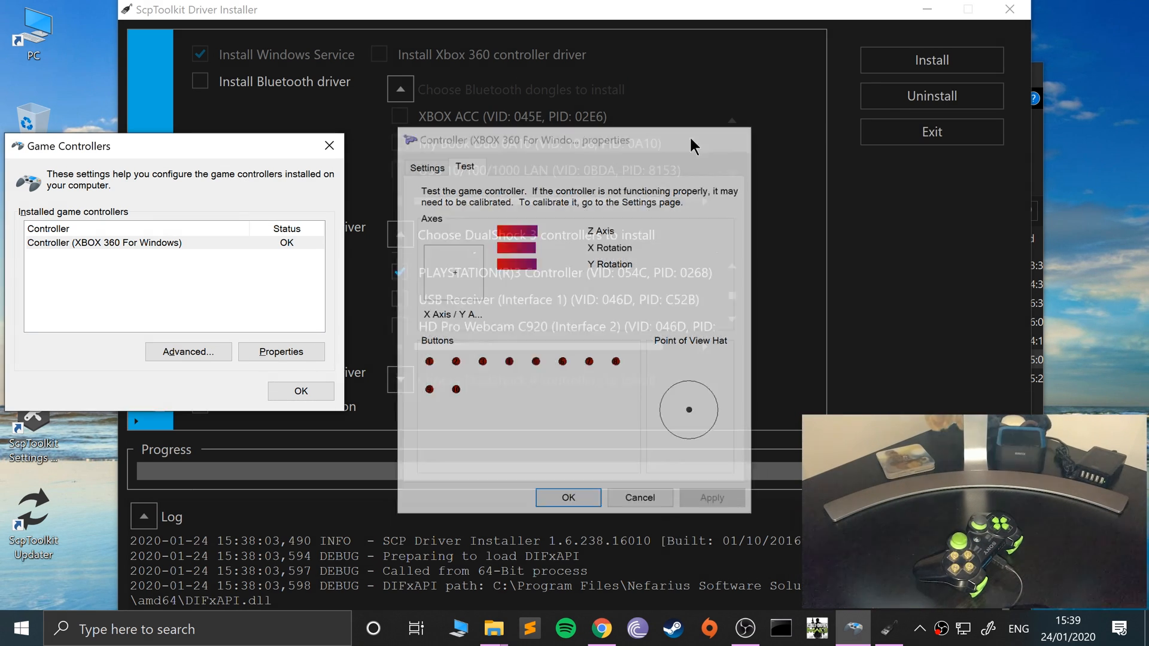
# - Close the controller windows, restore the rpcs3 folder and launch rpcs3.exe
pyautogui.click(927, 10)
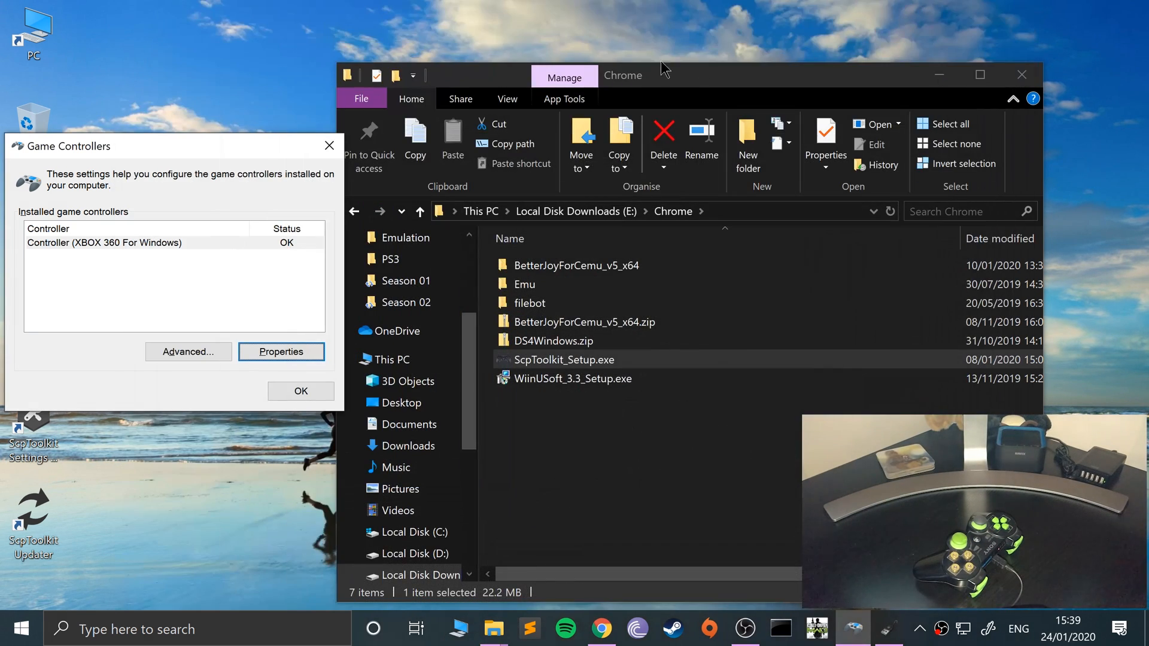
pyautogui.click(329, 145)
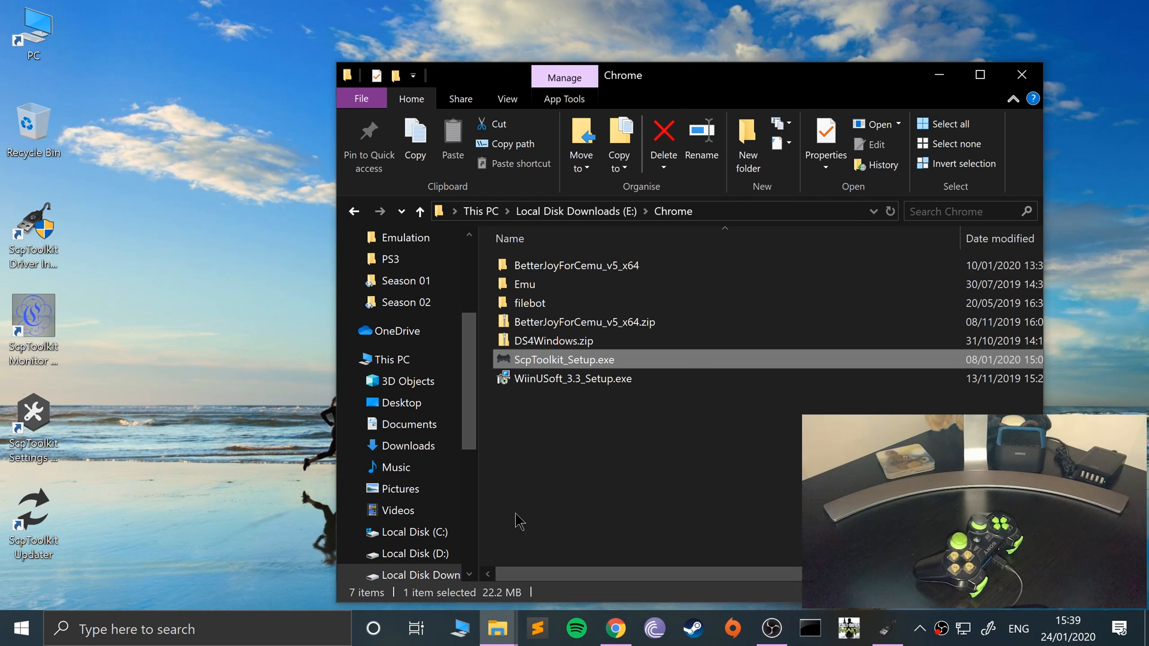
pyautogui.moveTo(494, 629)
pyautogui.click(941, 76)
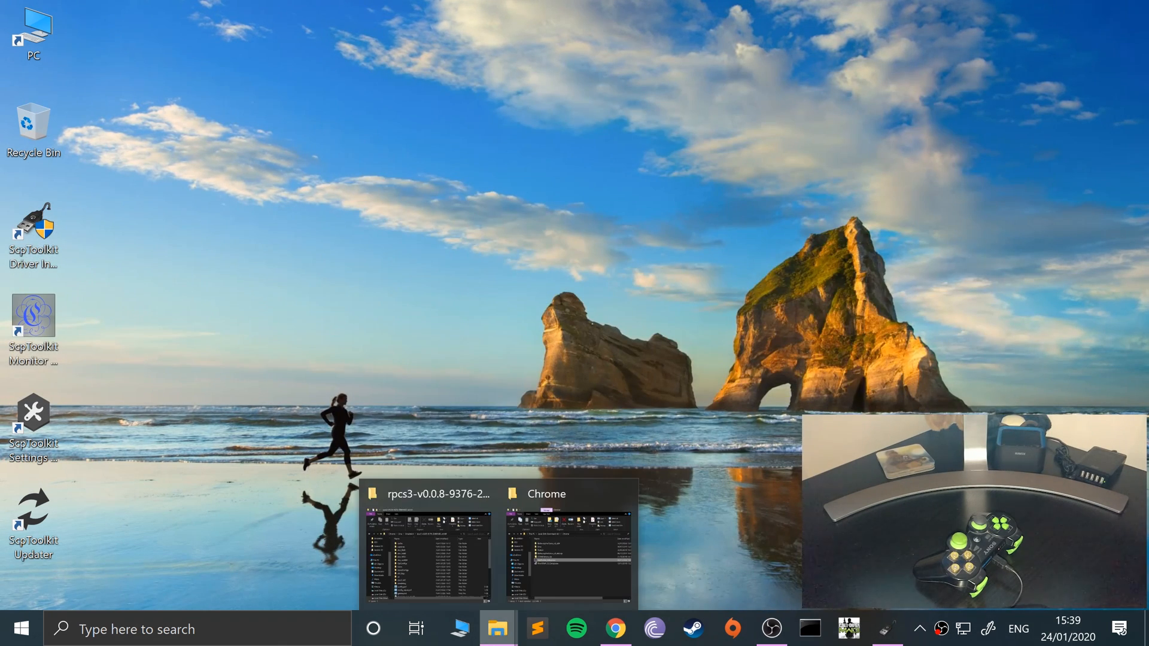
pyautogui.click(429, 549)
pyautogui.scroll(-5, 546, 431)
pyautogui.scroll(-1, 547, 466)
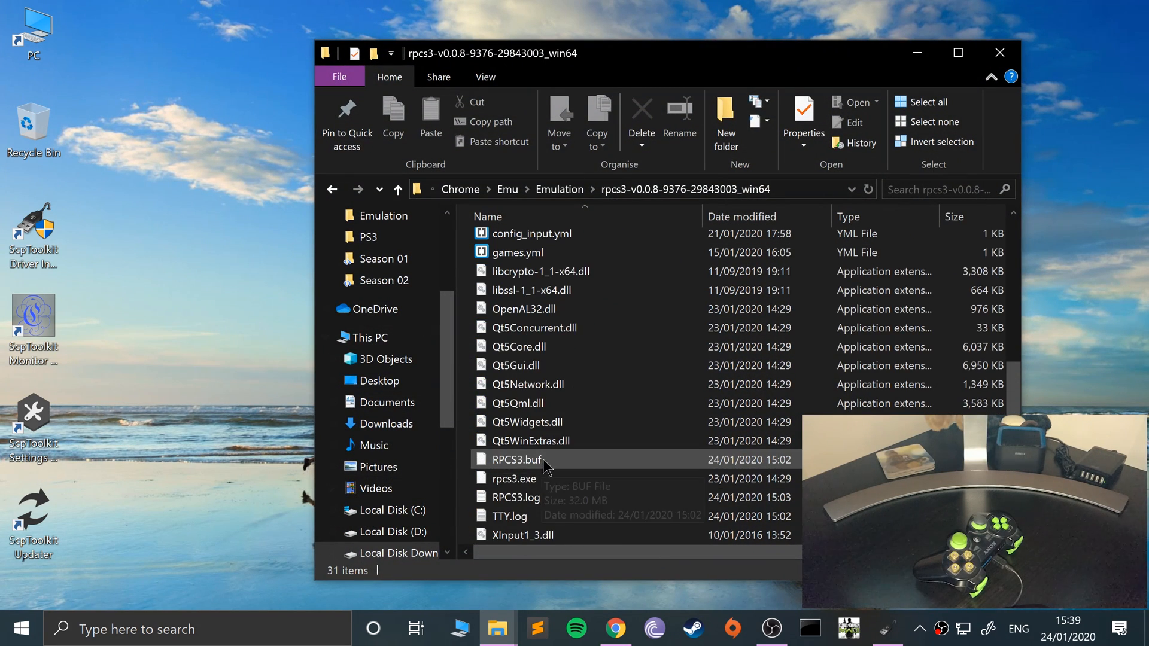
pyautogui.doubleClick(516, 478)
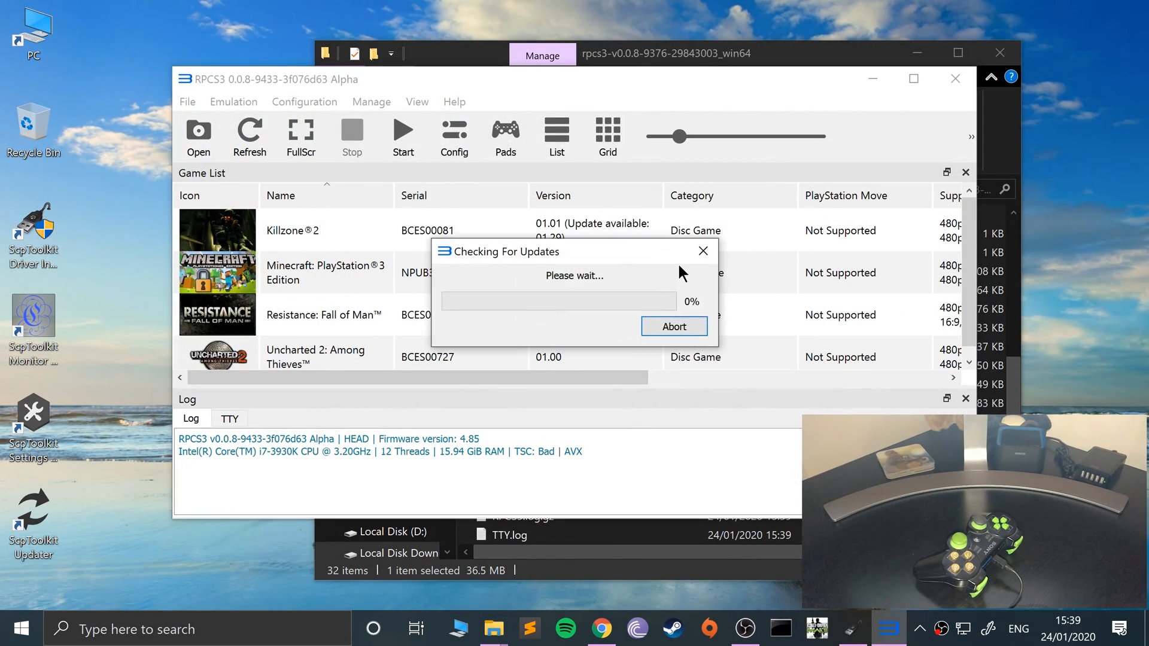
# - Set Player 1's handler to XInput with XInput Pad #1 as the device
pyautogui.click(514, 149)
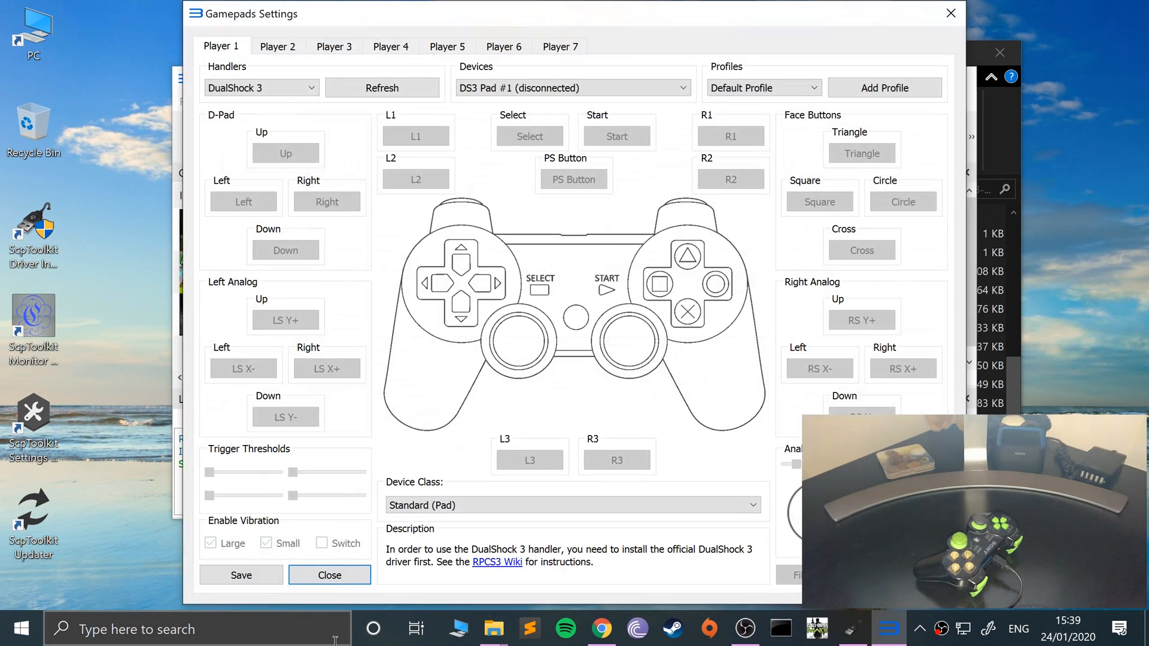
pyautogui.click(266, 89)
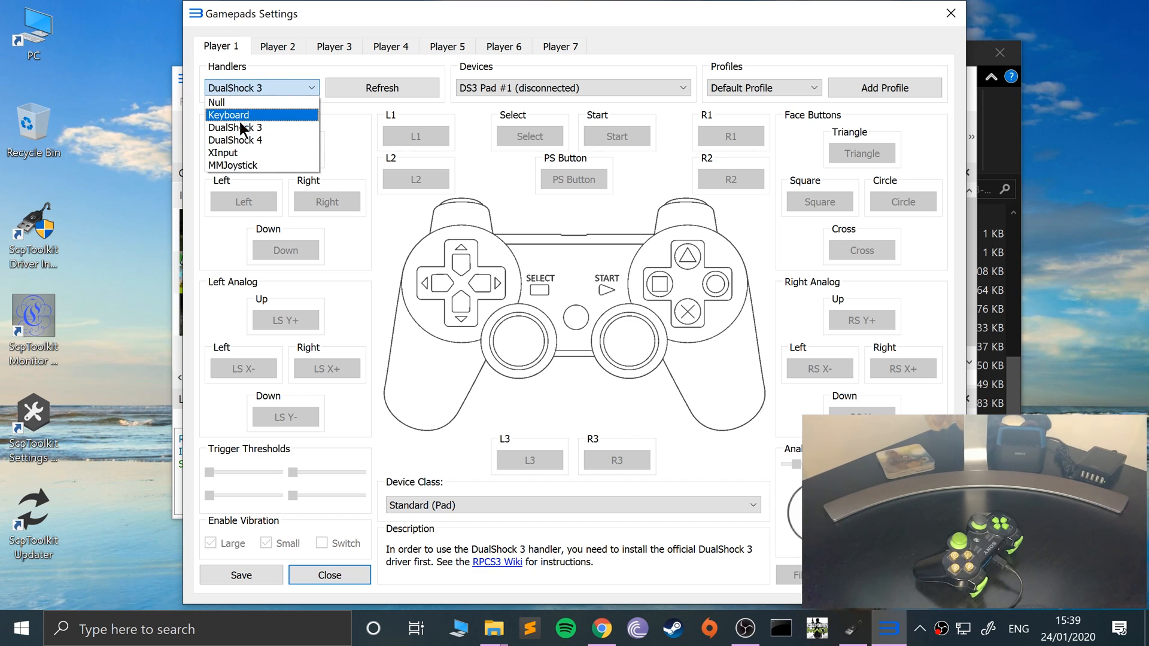
pyautogui.press('Escape')
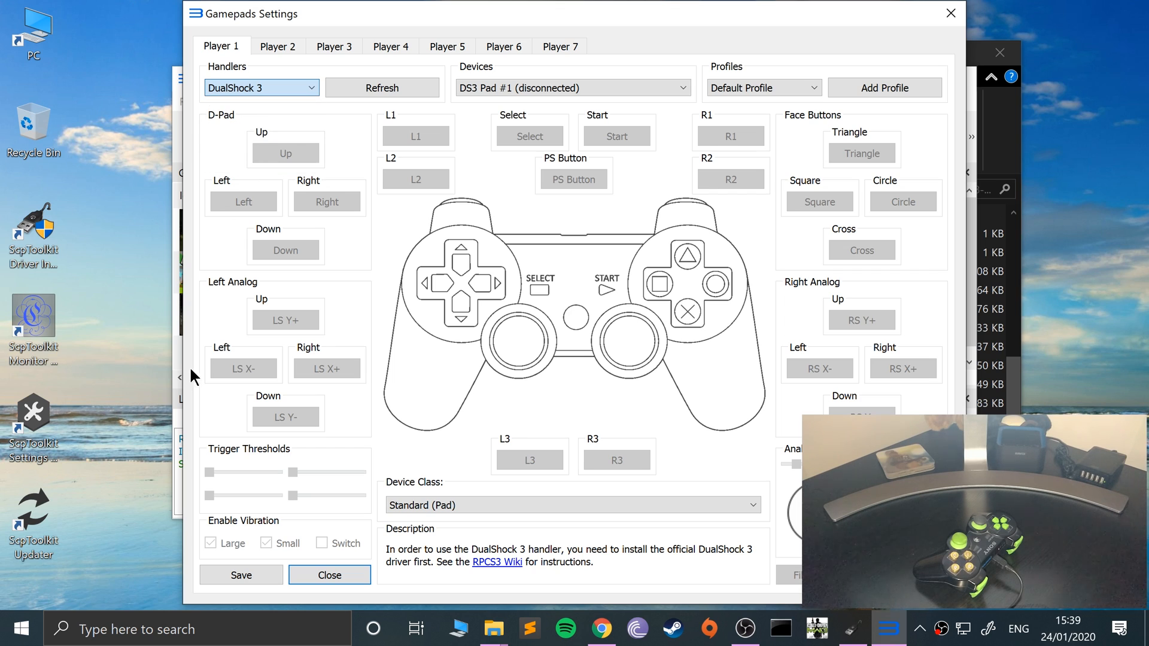
pyautogui.click(261, 88)
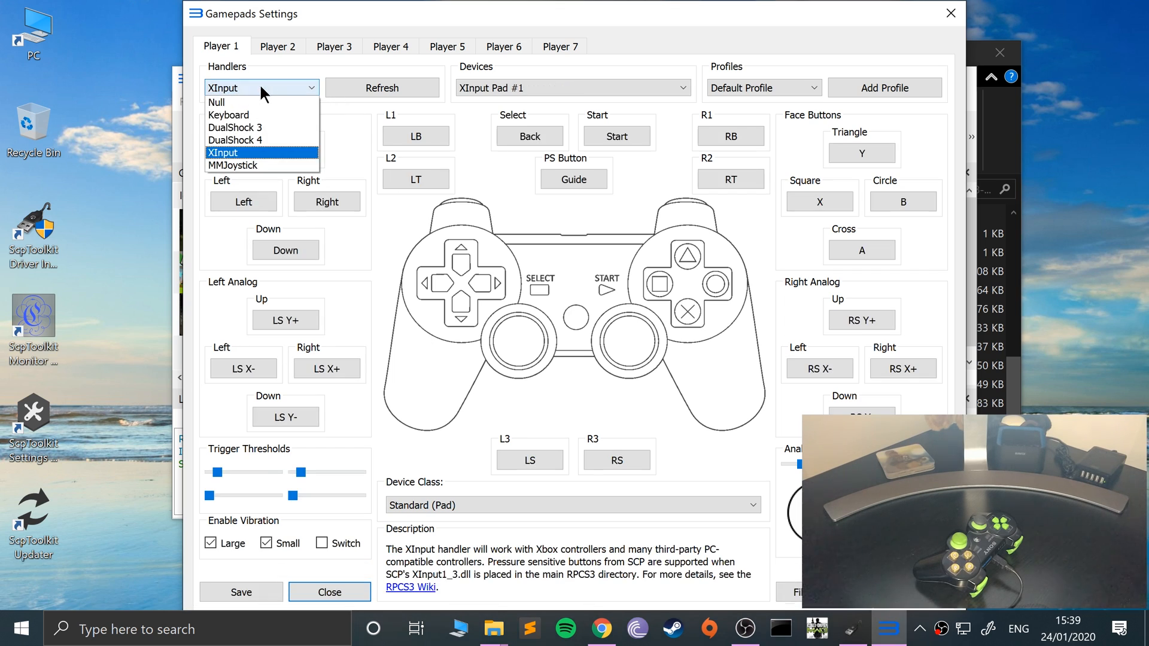
pyautogui.click(260, 103)
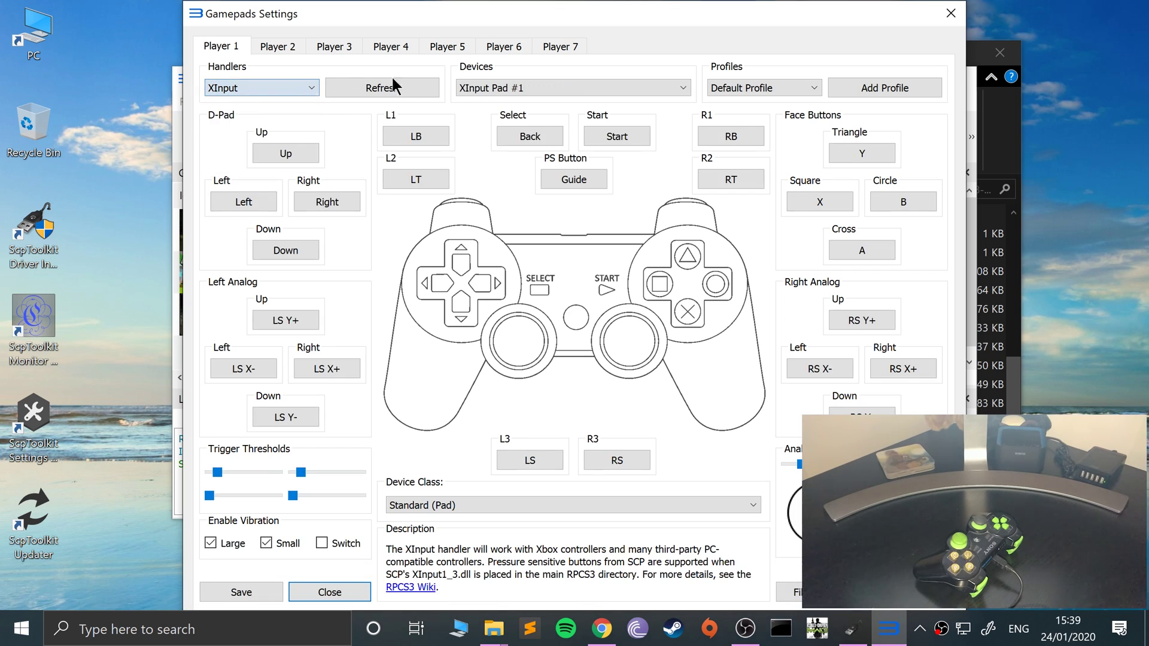
pyautogui.click(471, 90)
pyautogui.click(520, 72)
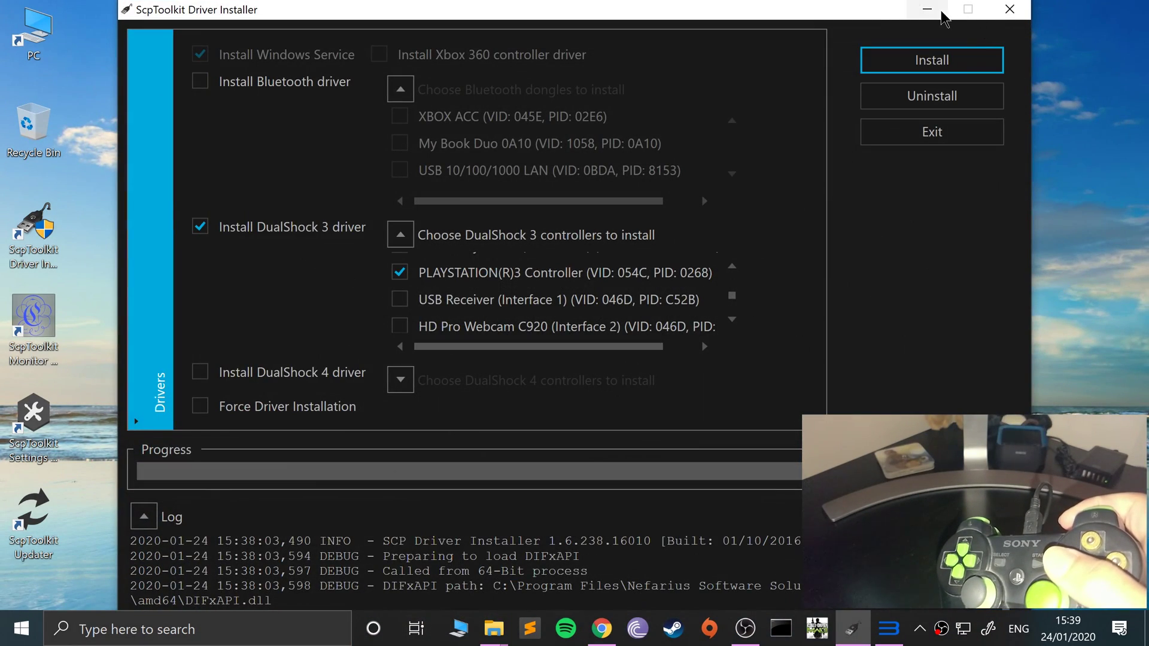
# - Reopen Game Controllers and check the pad's Properties test page as an Xbox 360 controller
pyautogui.click(927, 9)
pyautogui.click(21, 628)
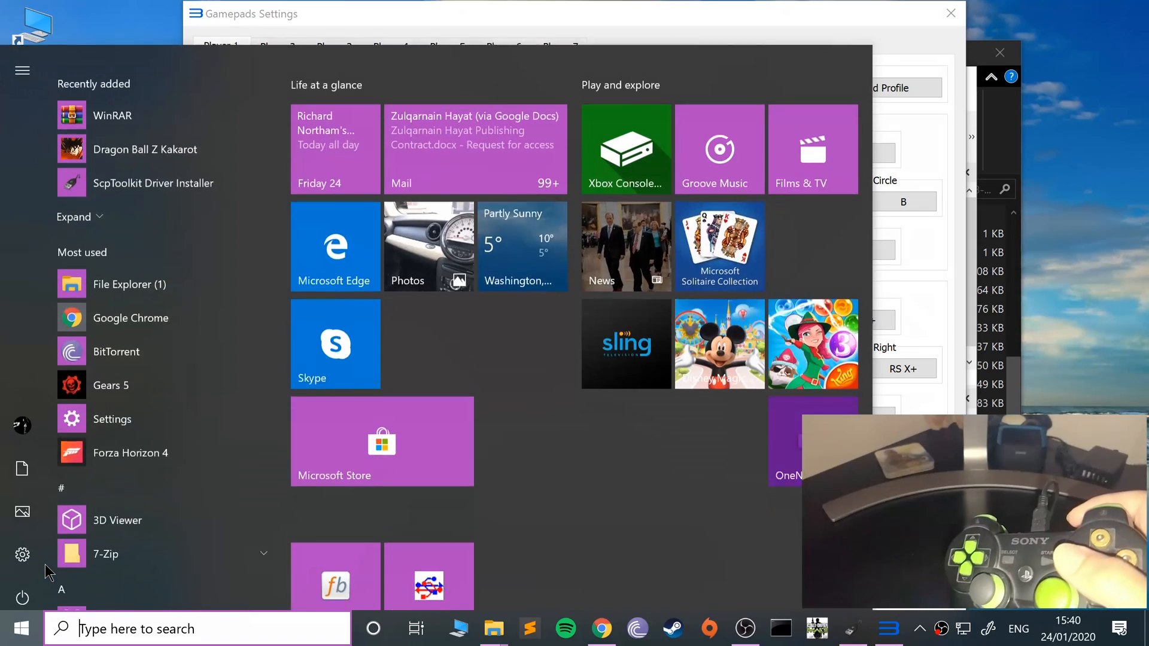
pyautogui.write('gam')
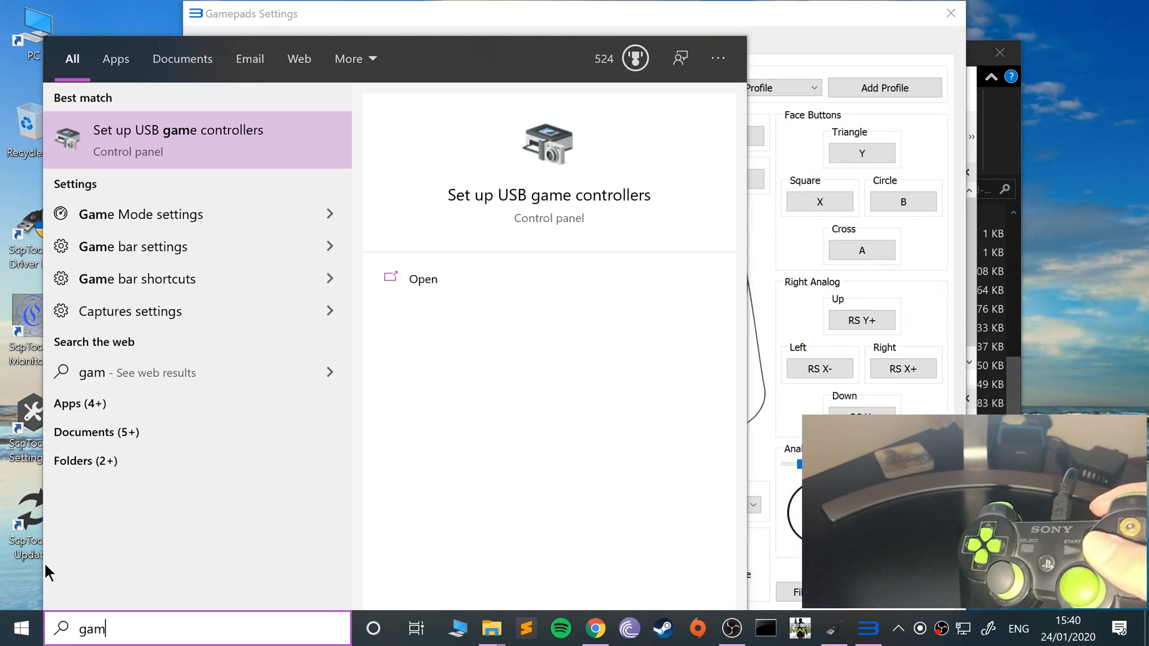
pyautogui.press('Return')
pyautogui.click(341, 292)
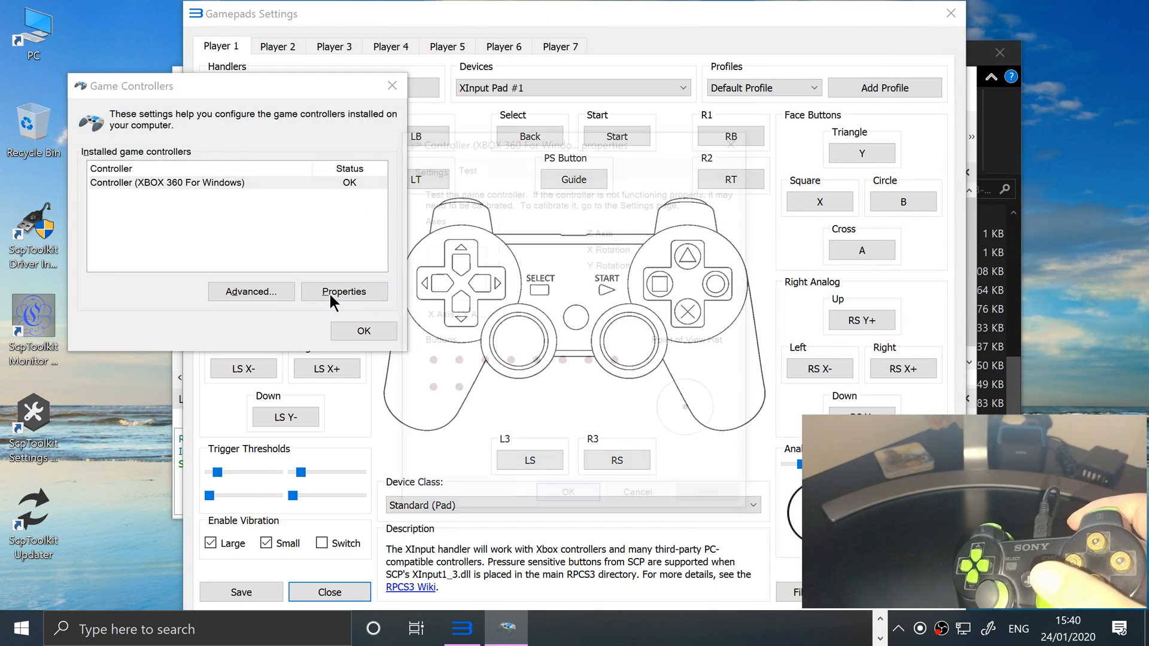
pyautogui.click(736, 136)
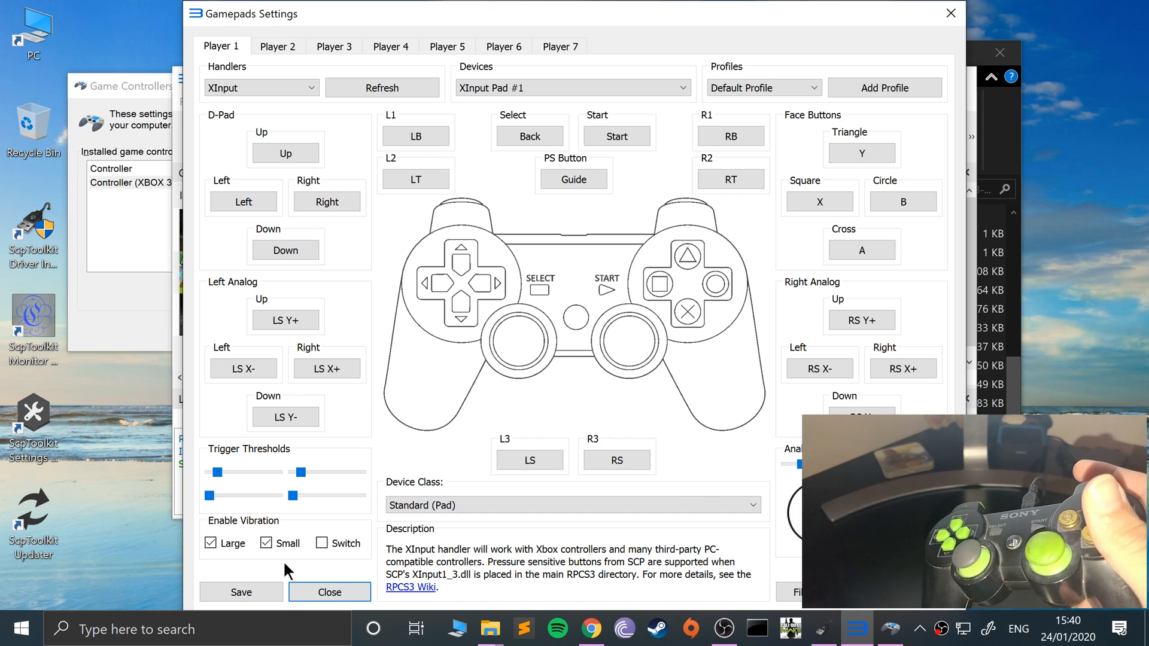
# - Enable Small vibration, skip creating a new profile, save the pad settings and select Minecraft
pyautogui.click(268, 542)
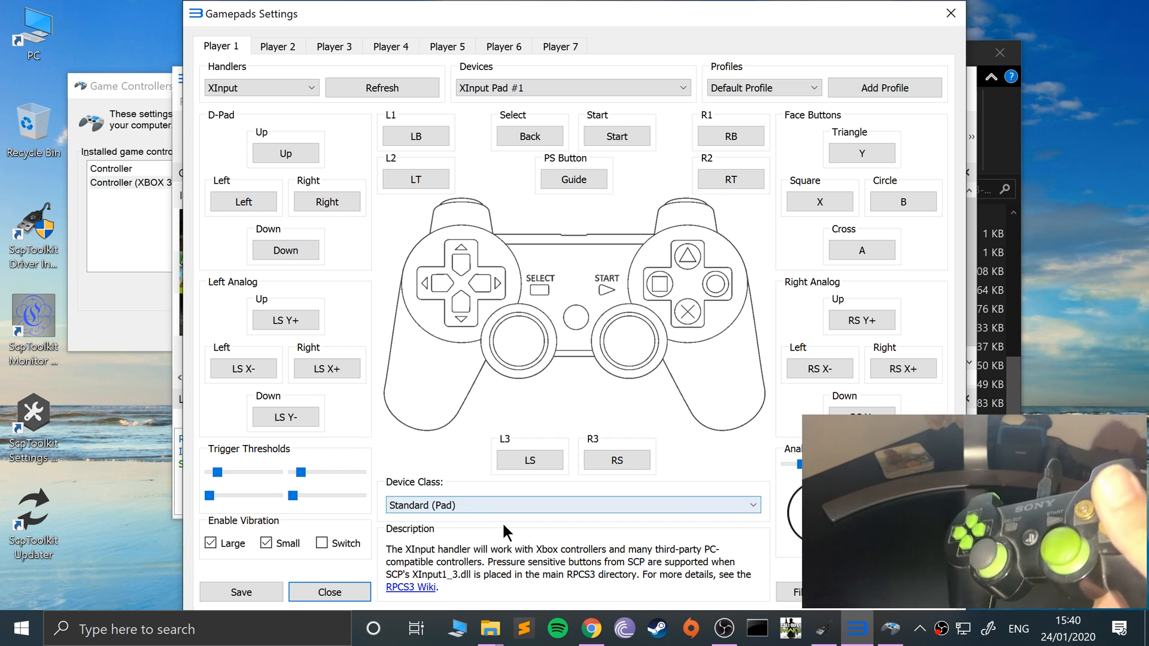
pyautogui.click(910, 91)
pyautogui.click(755, 344)
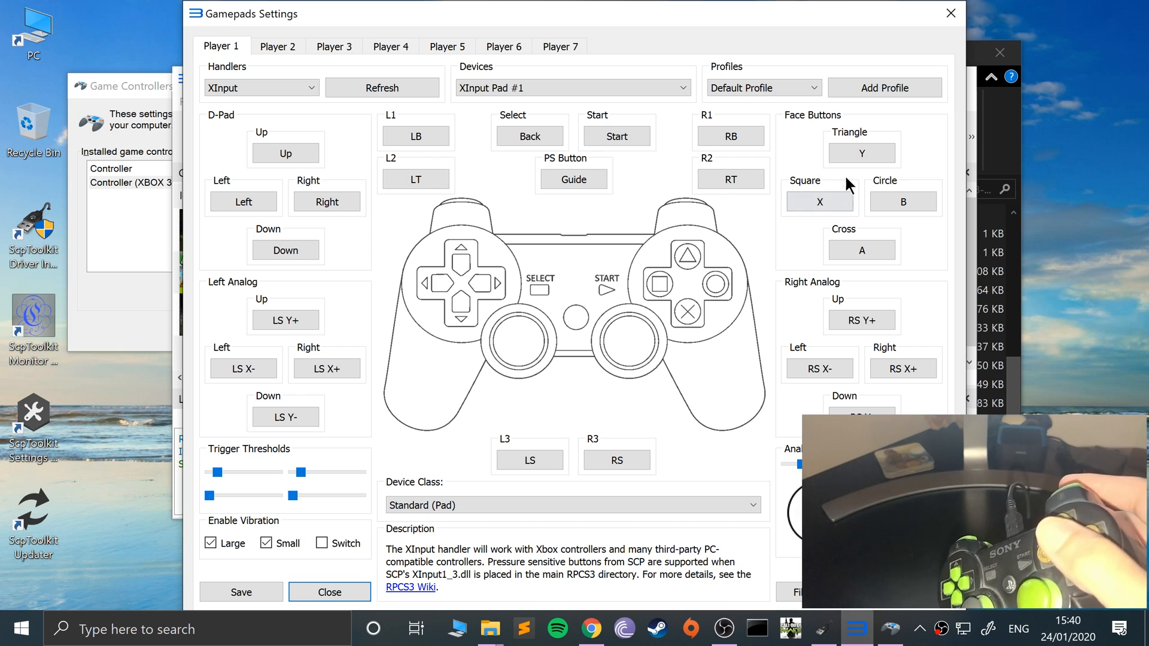
pyautogui.click(233, 596)
pyautogui.click(301, 278)
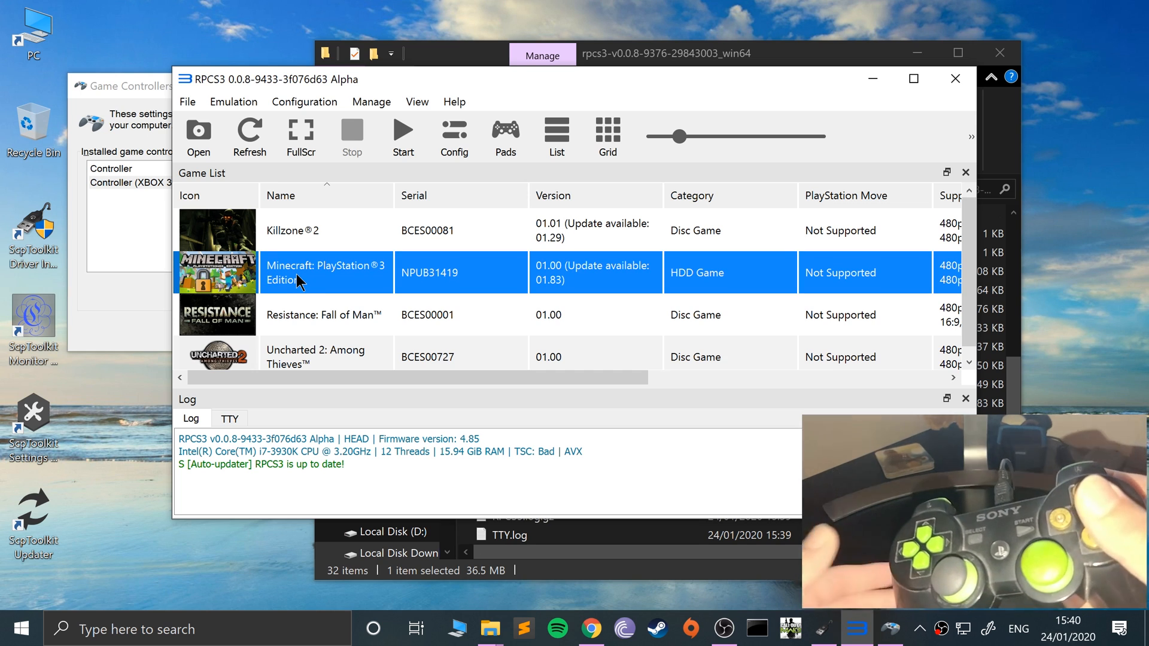
# - Boot Minecraft: PlayStation®3 Edition and test the controller in Game Controllers Properties
pyautogui.doubleClick(300, 281)
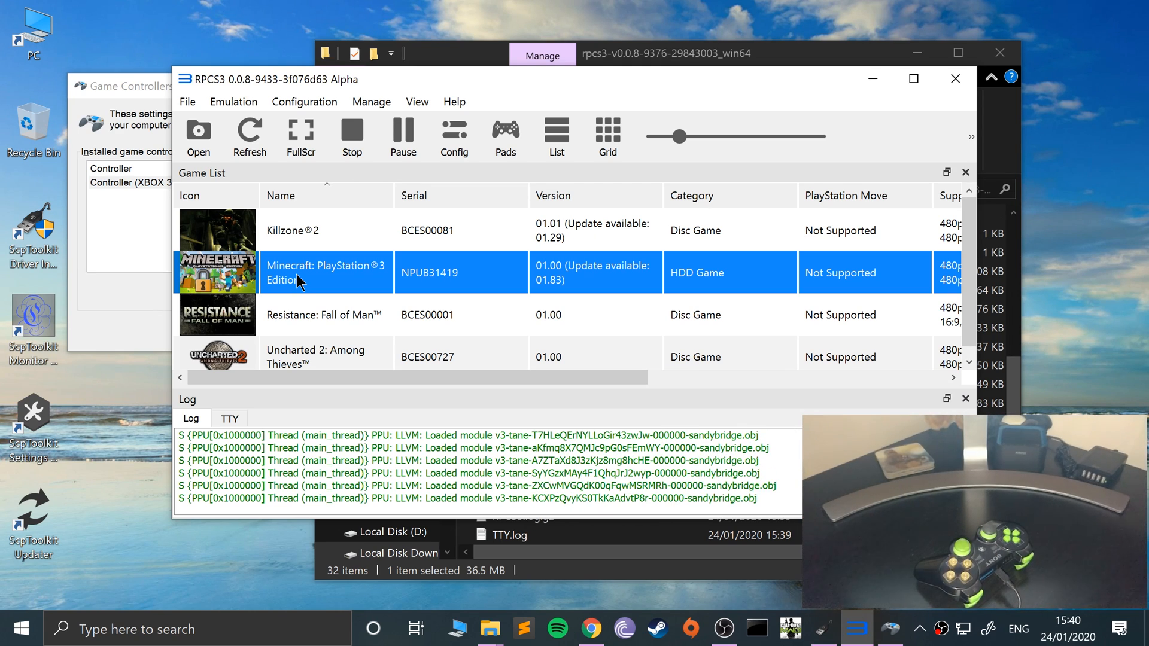
pyautogui.moveTo(614, 378); pyautogui.dragTo(611, 378)
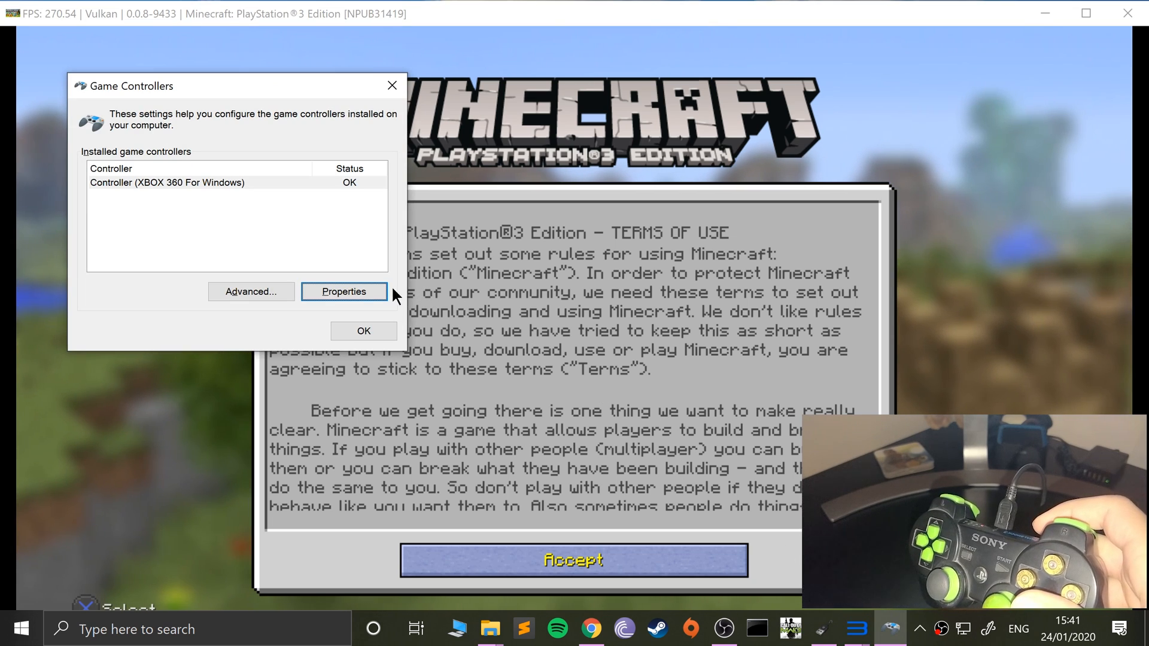
pyautogui.click(353, 292)
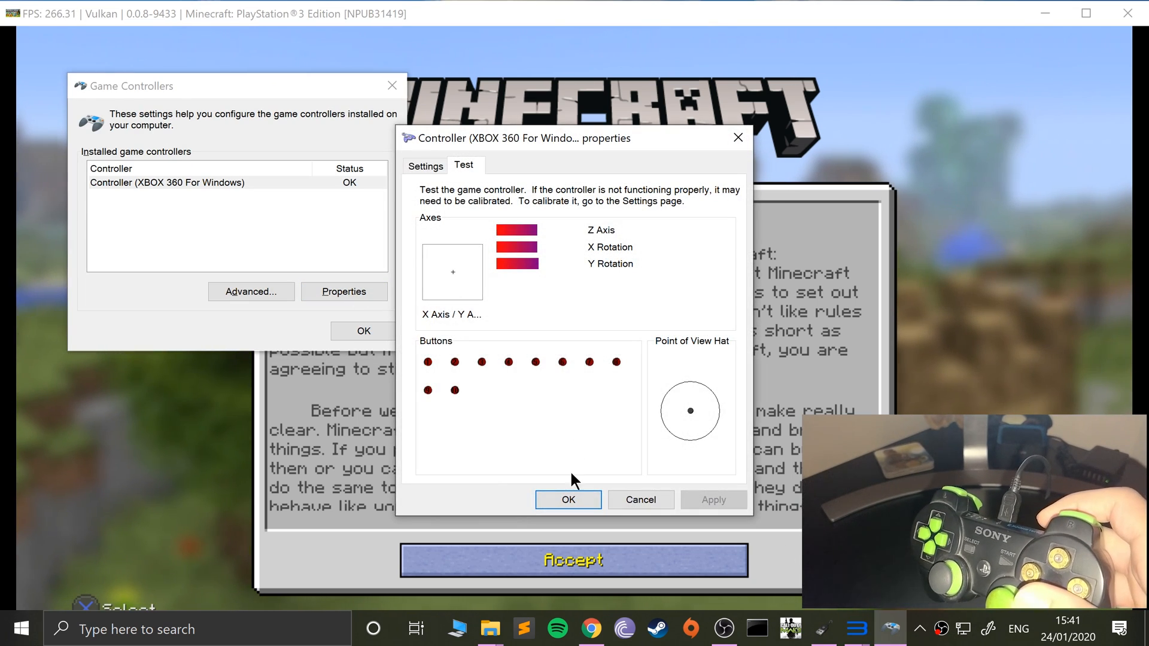
pyautogui.click(568, 495)
pyautogui.click(363, 331)
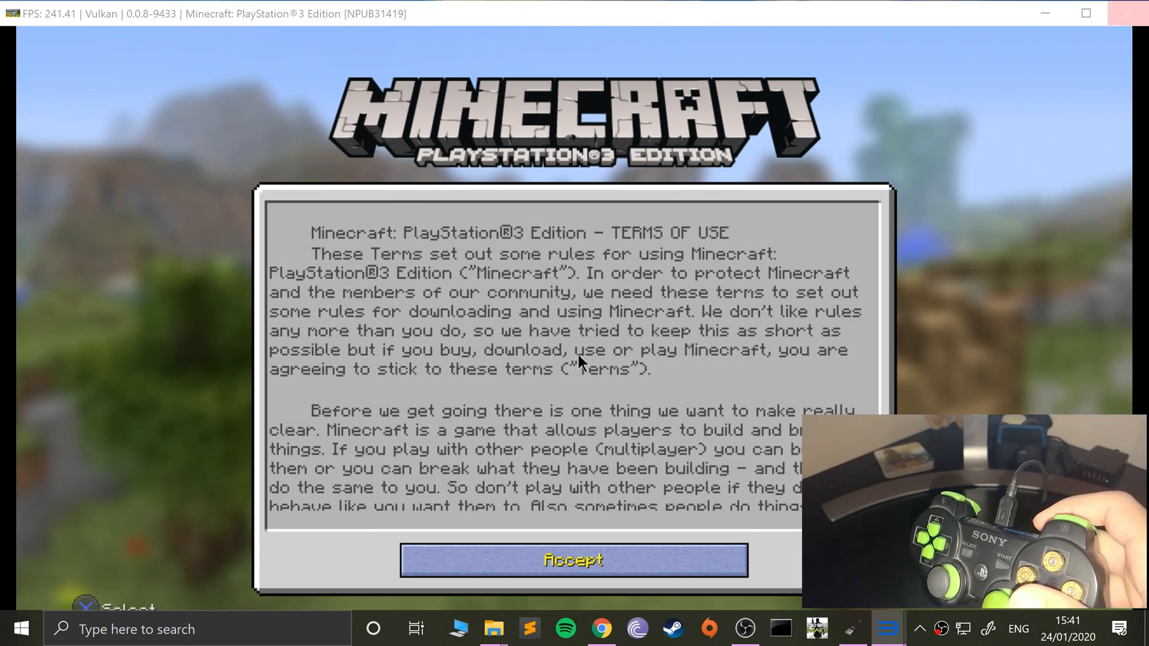
# - Exit the game via Esc and confirm Exit Game
pyautogui.press('Escape')
pyautogui.click(578, 356)
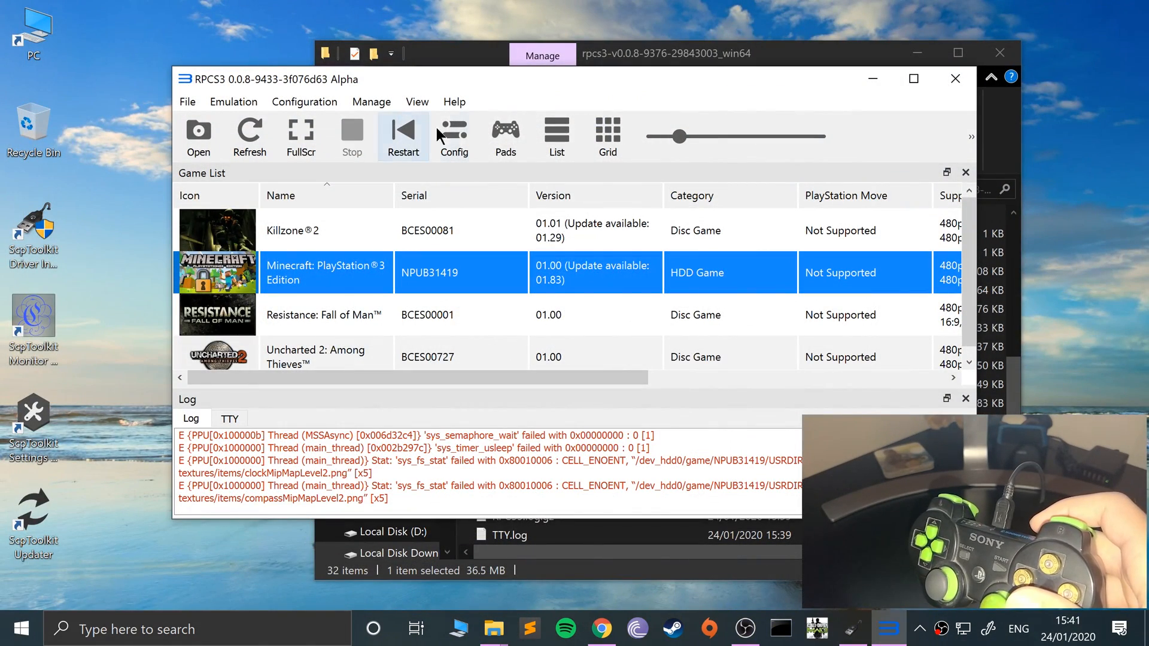
# - Switch Player 1 to the MMJoystick handler and check Joystick #3 is the device
pyautogui.click(497, 139)
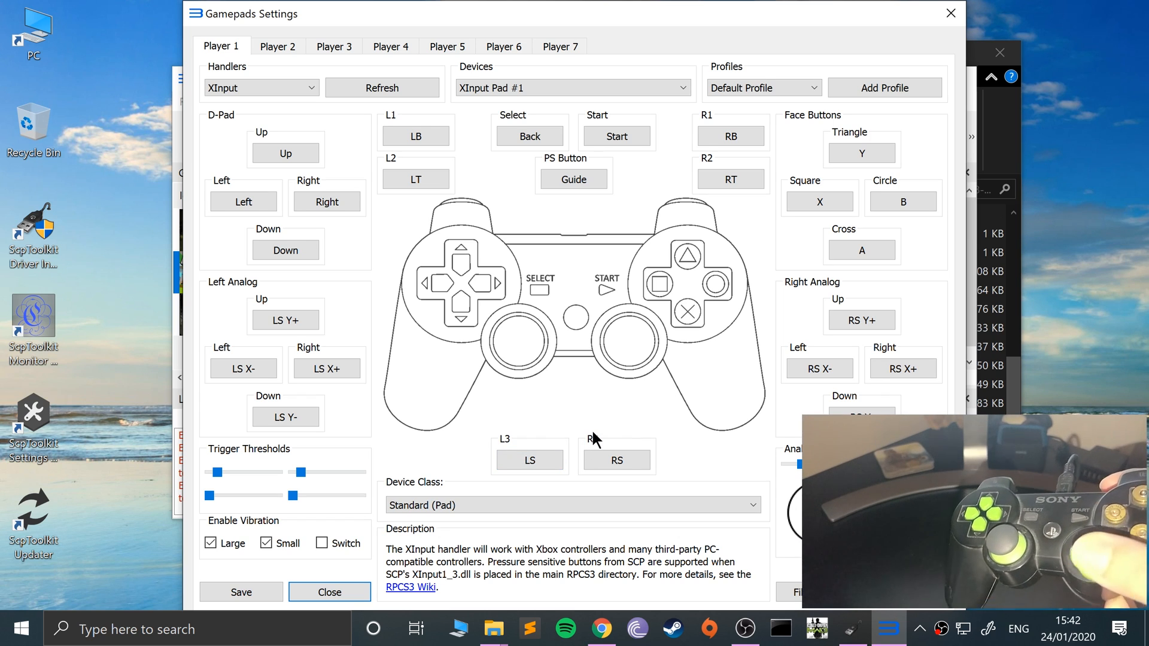
pyautogui.click(257, 92)
pyautogui.click(243, 162)
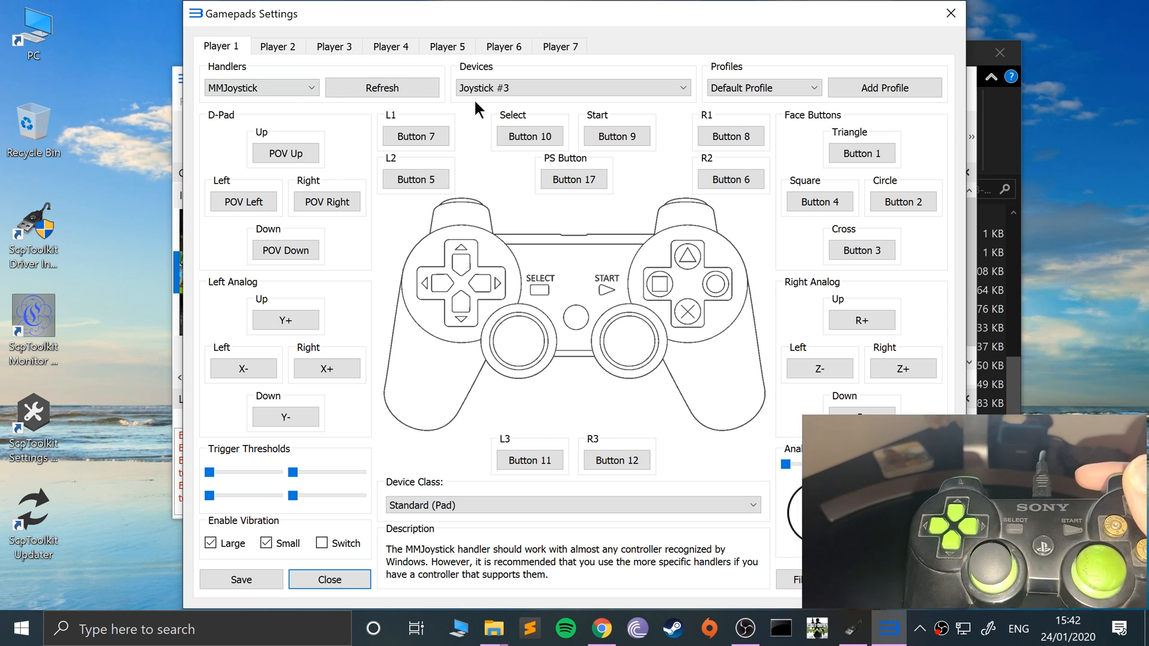
pyautogui.click(498, 88)
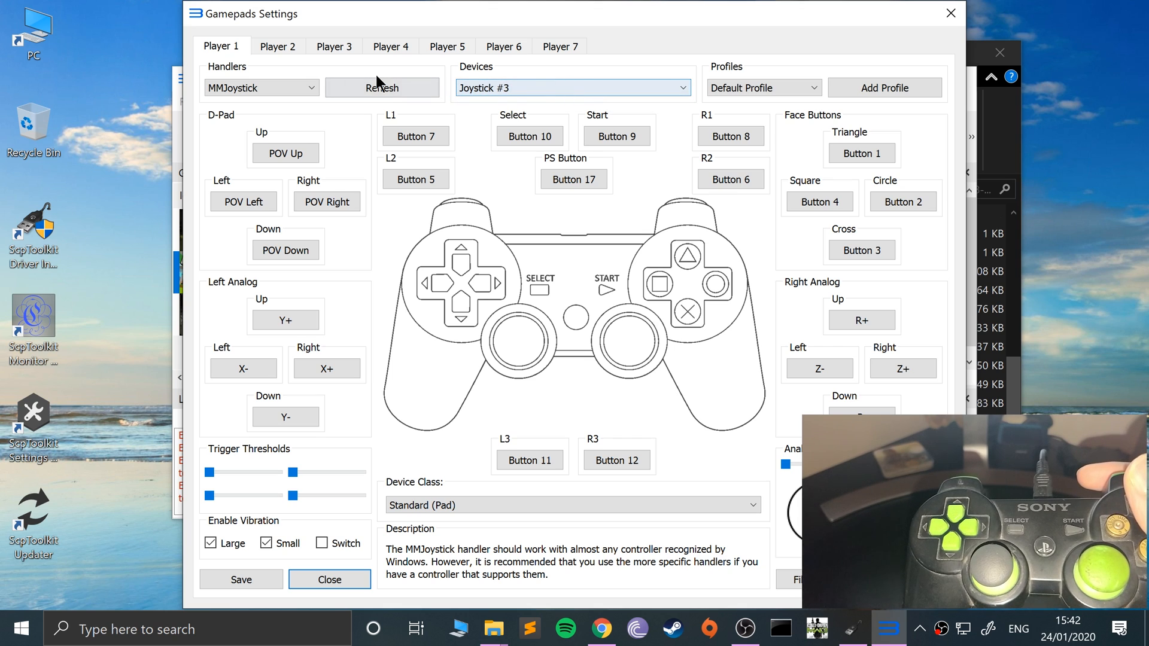
# - Try the Keyboard handler's D-Pad Up rebinding, then cycle the handler back through XInput
pyautogui.click(299, 84)
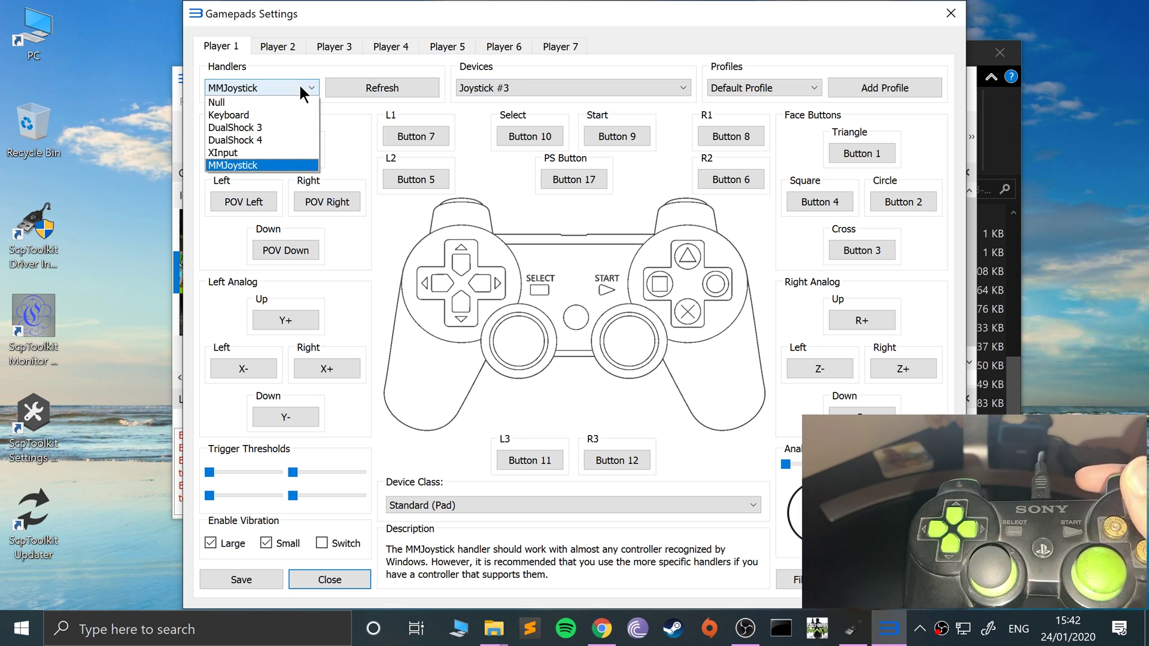
pyautogui.click(279, 116)
pyautogui.click(285, 153)
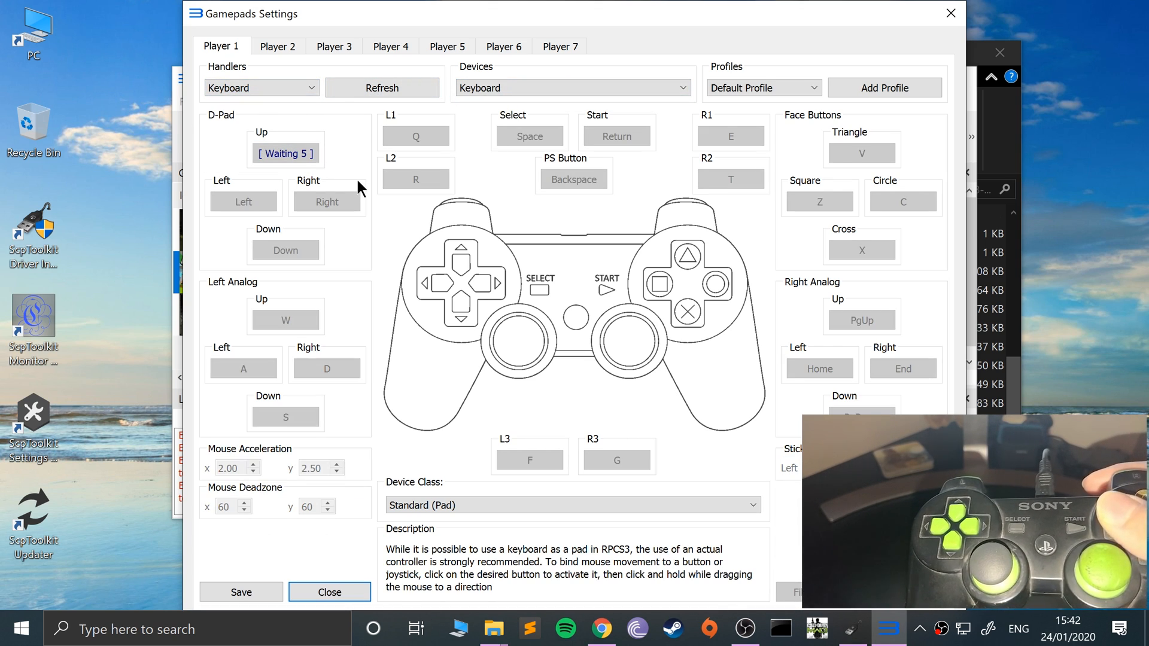
pyautogui.press('Escape')
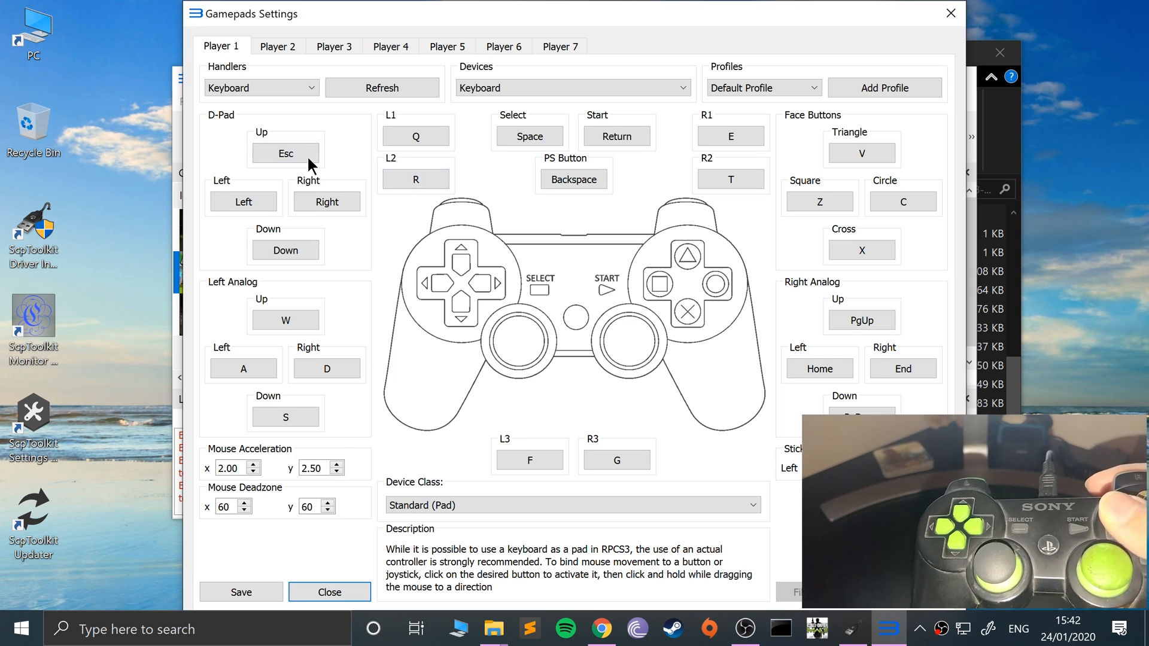
pyautogui.click(247, 90)
pyautogui.click(246, 118)
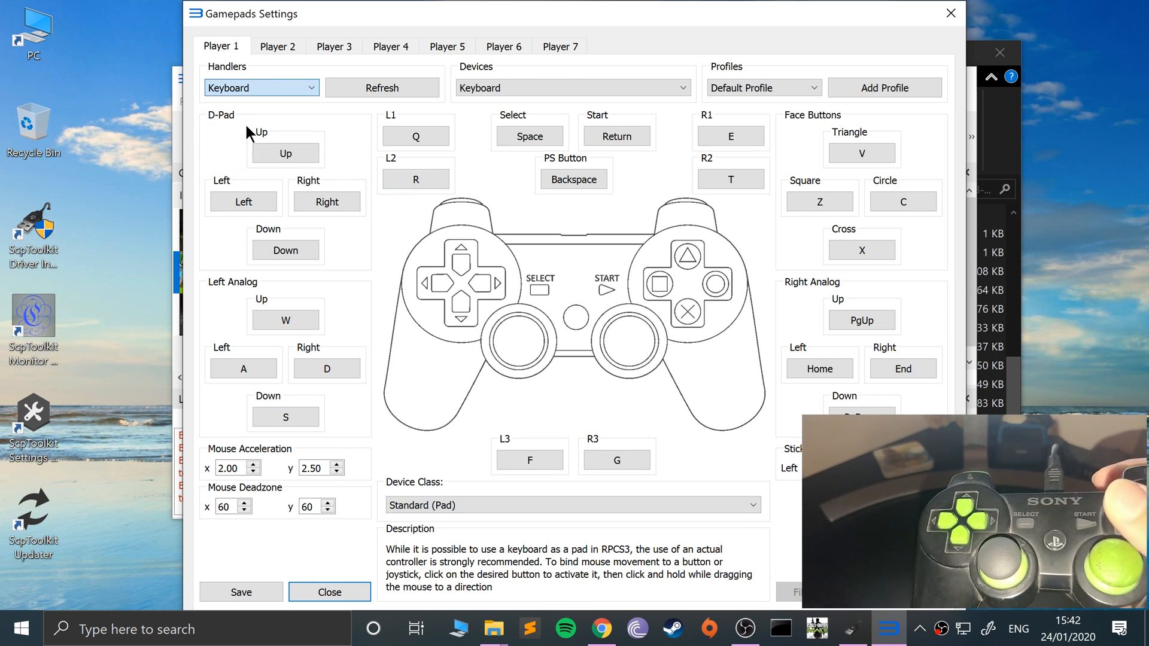
pyautogui.scroll(-1, 245, 123)
pyautogui.click(246, 88)
pyautogui.click(235, 149)
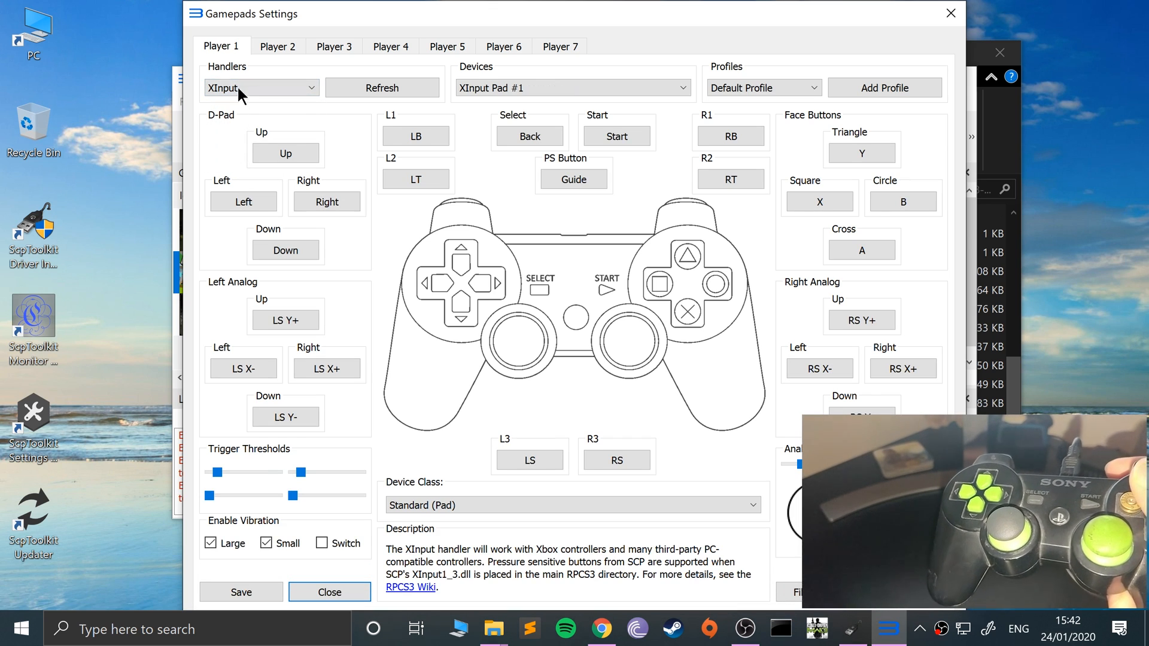
# - Settle on MMJoystick with Joystick #3 and save the gamepad settings
pyautogui.click(238, 88)
pyautogui.click(237, 158)
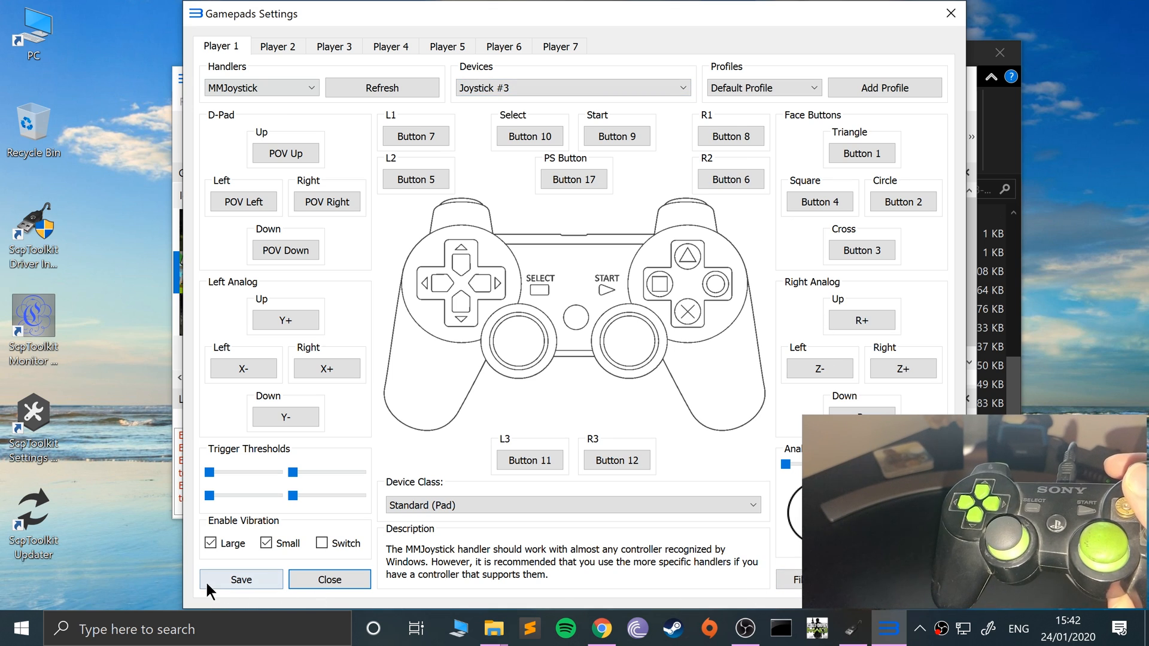
pyautogui.click(226, 580)
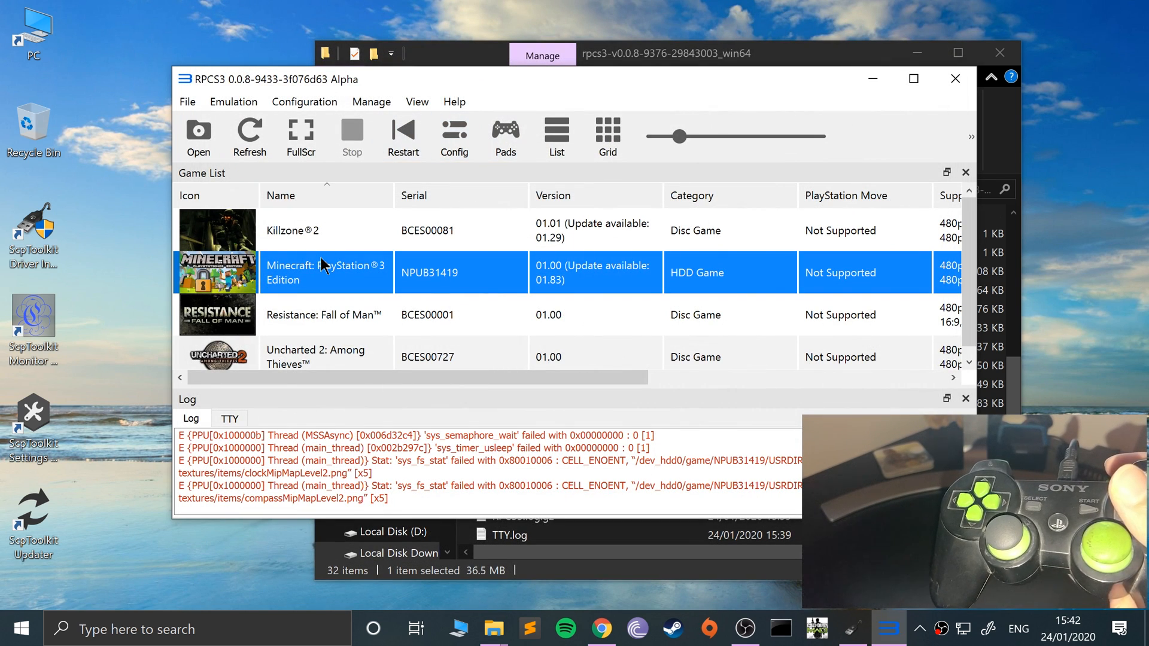
# - Boot Minecraft: PlayStation 3 Edition from the RPCS3 game list and play it
pyautogui.doubleClick(294, 260)
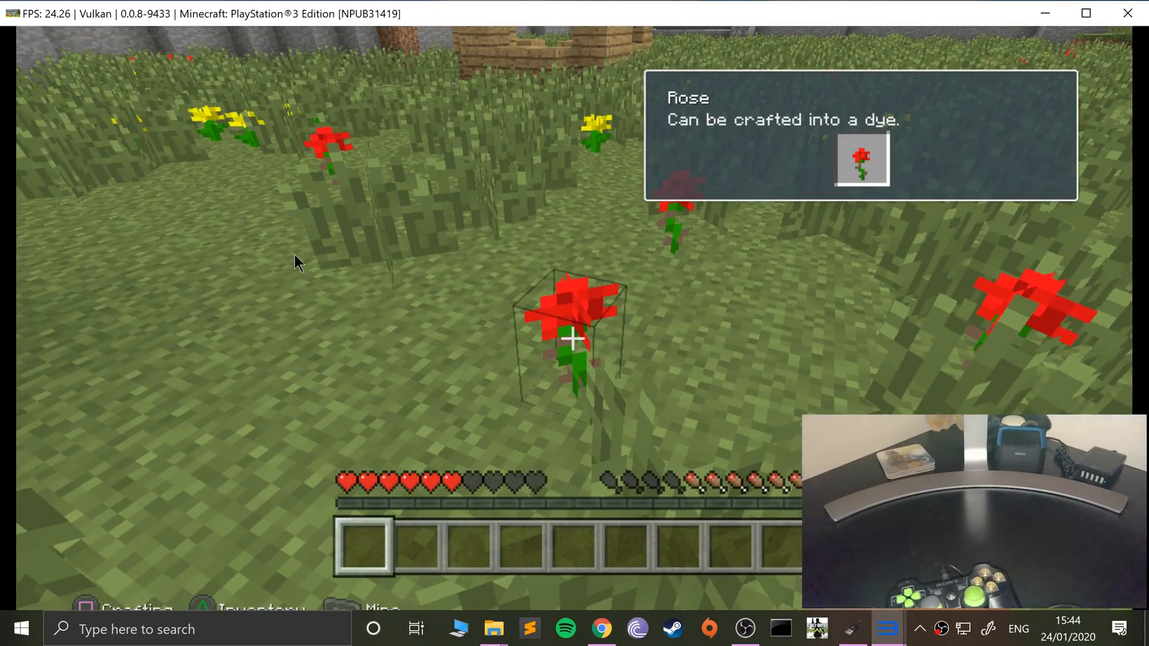
# - In Pads, rebind Triangle, Cross (Button 1) and the right stick's up, right, left and down directions
pyautogui.click(1046, 14)
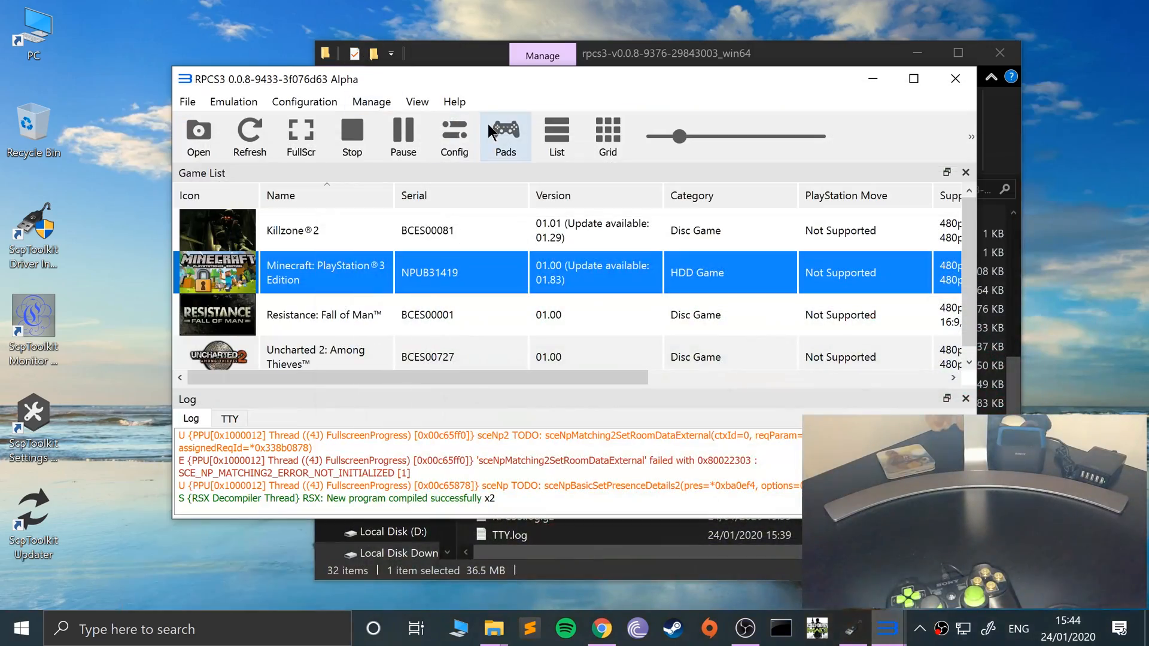
pyautogui.click(504, 135)
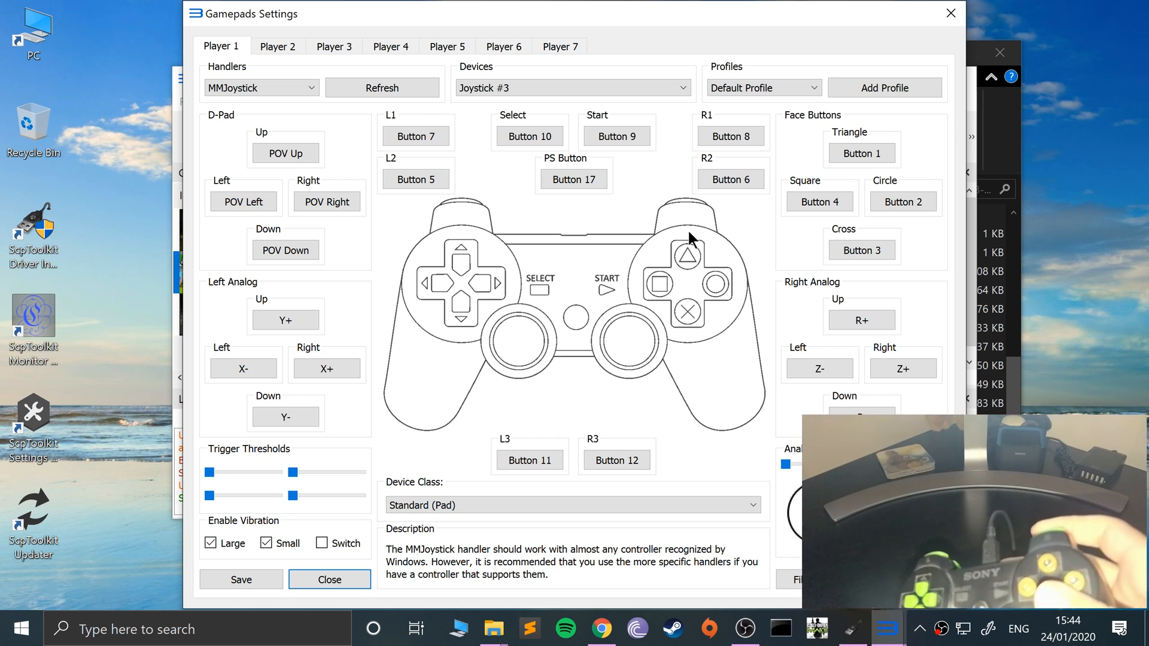
pyautogui.click(859, 151)
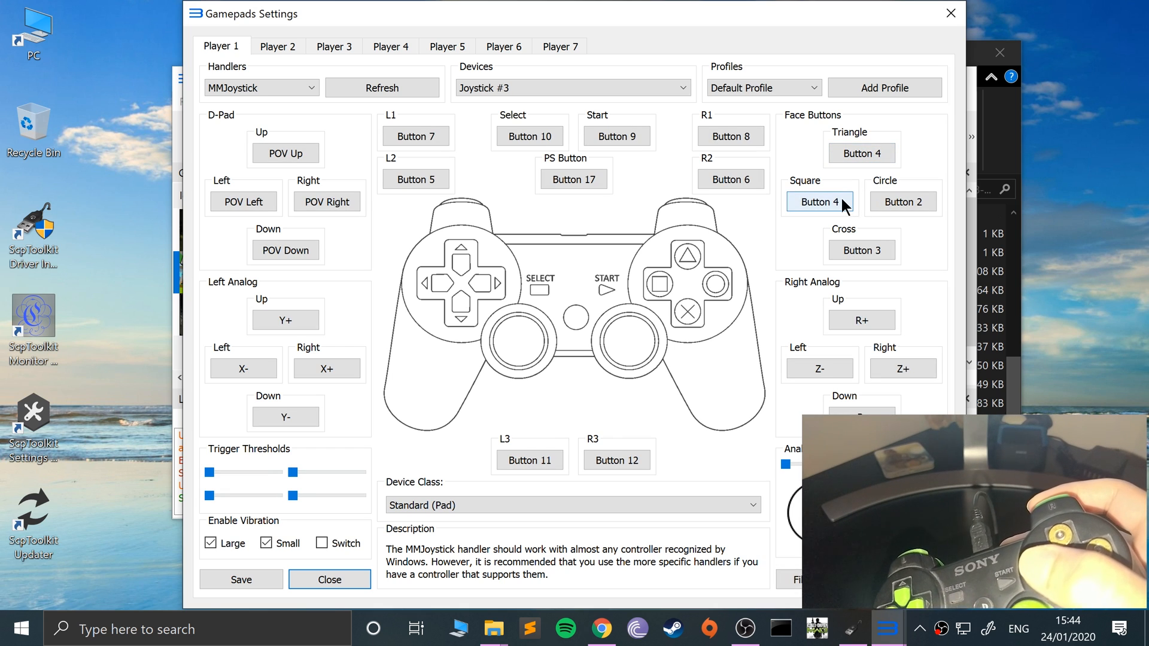
pyautogui.click(862, 251)
pyautogui.click(862, 320)
pyautogui.click(895, 367)
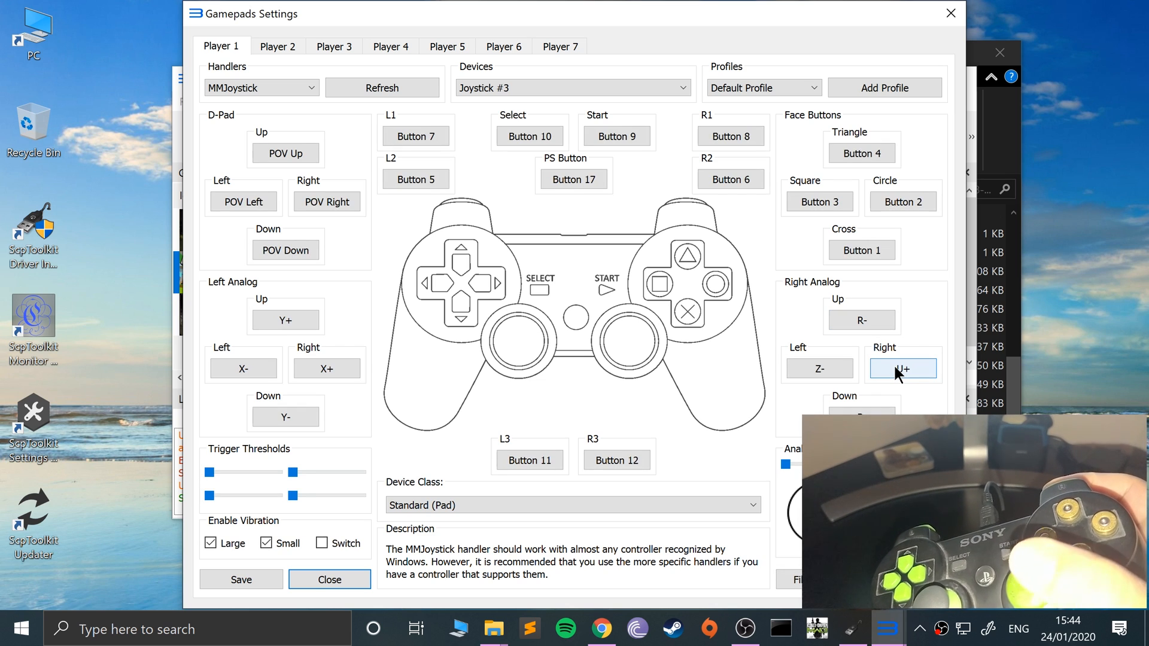
pyautogui.click(835, 369)
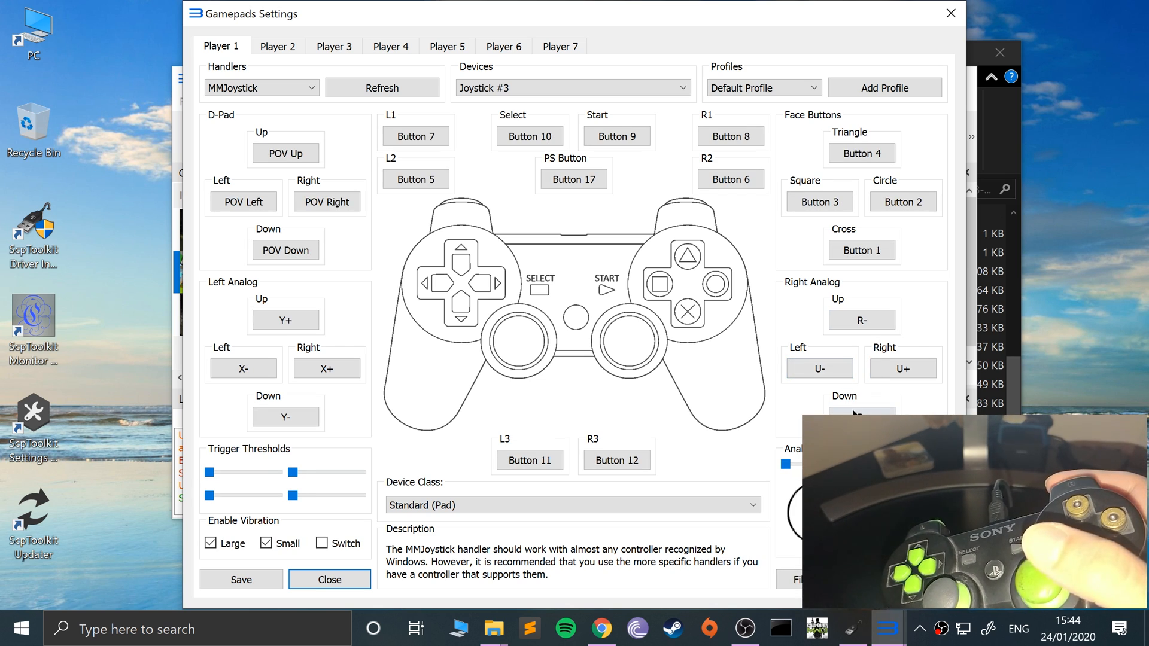
pyautogui.click(860, 412)
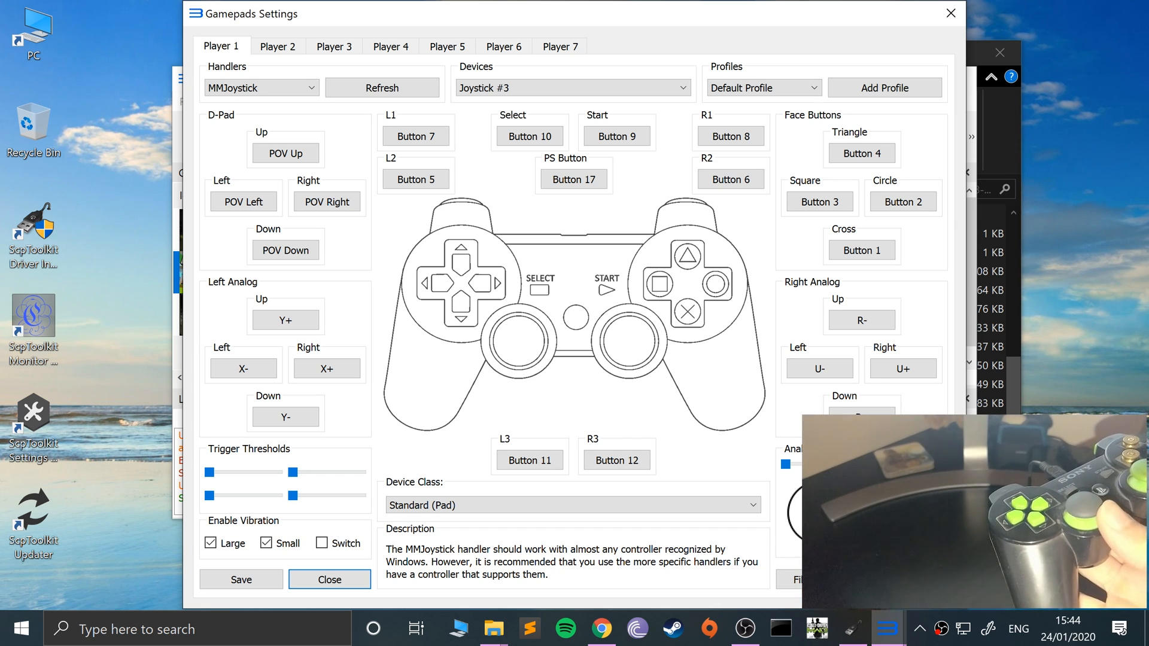
# - Rebind the left stick's up, left and down (Y+) and the d-pad's down, up and right directions
pyautogui.click(303, 318)
pyautogui.click(235, 368)
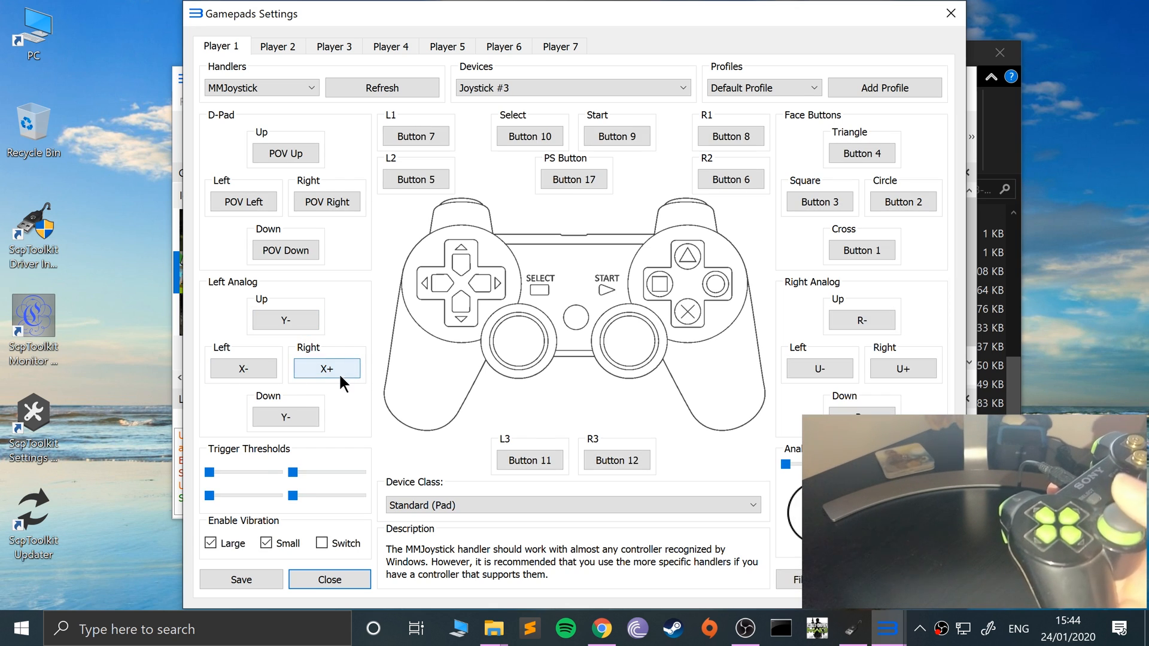
pyautogui.click(285, 418)
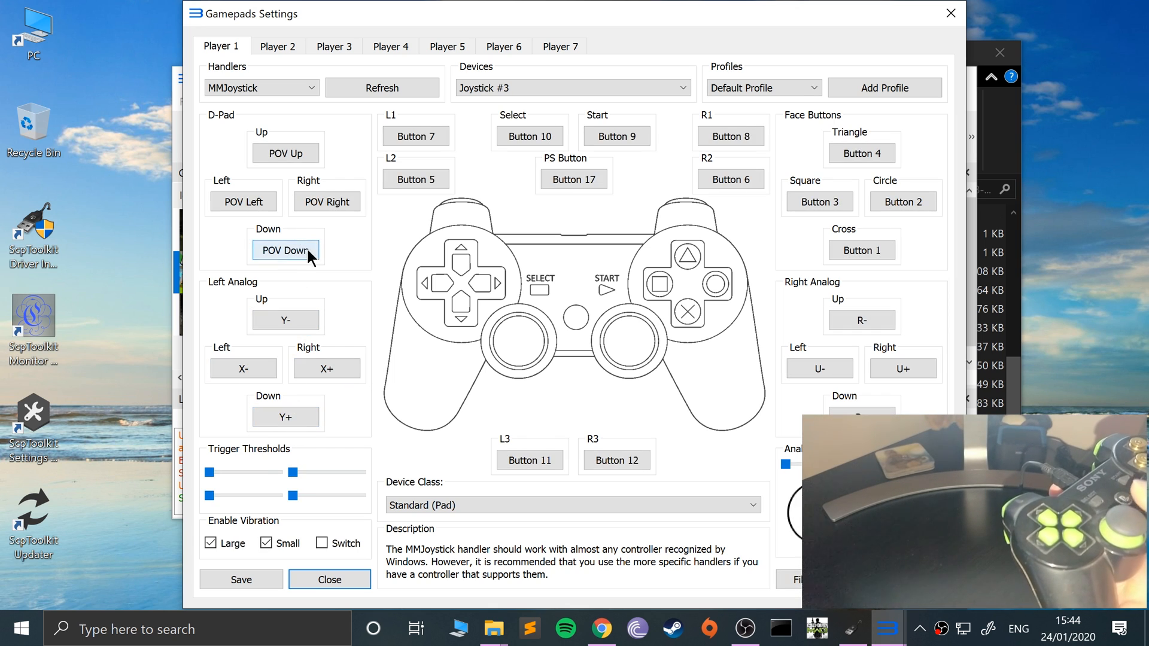
pyautogui.click(296, 253)
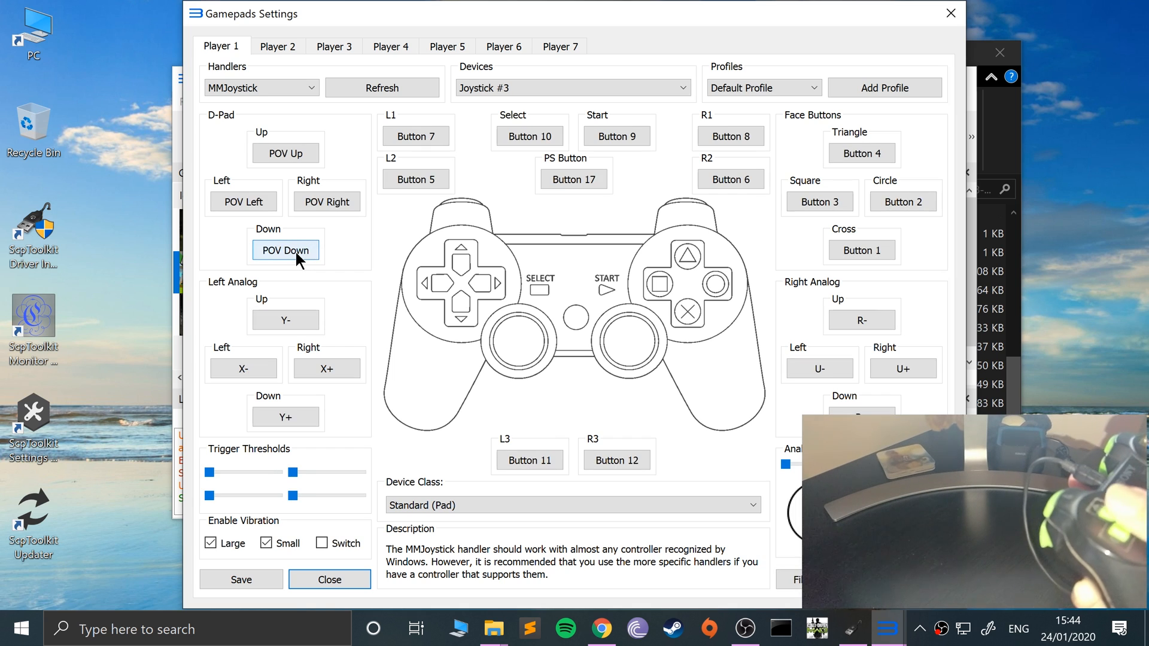
pyautogui.click(277, 161)
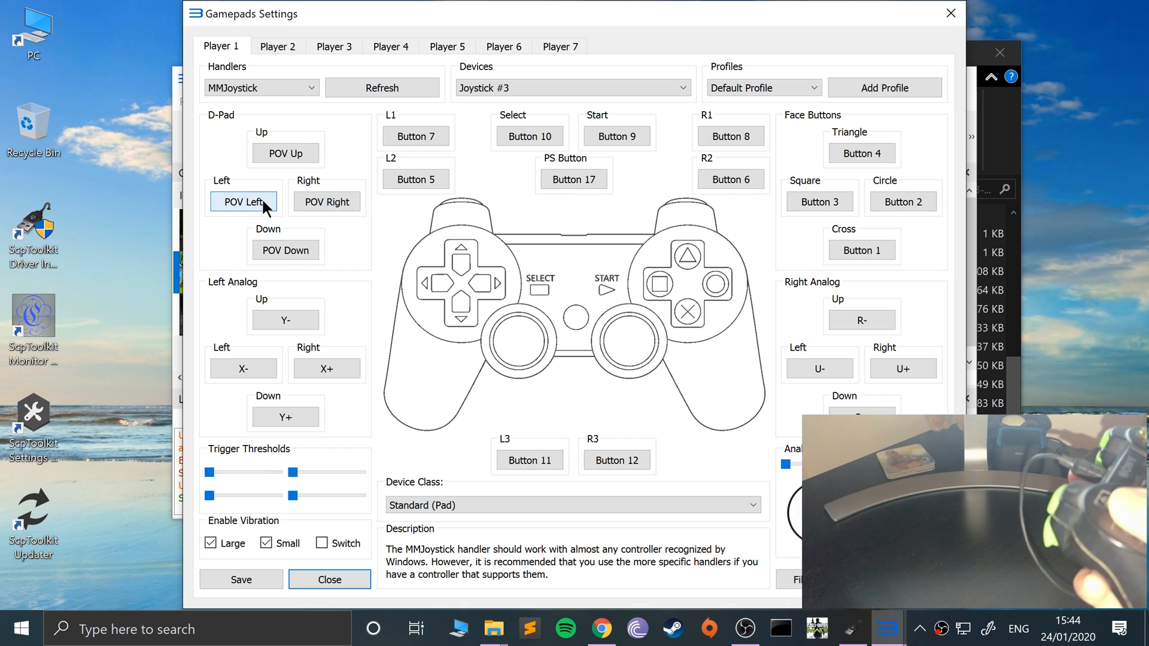
pyautogui.click(307, 201)
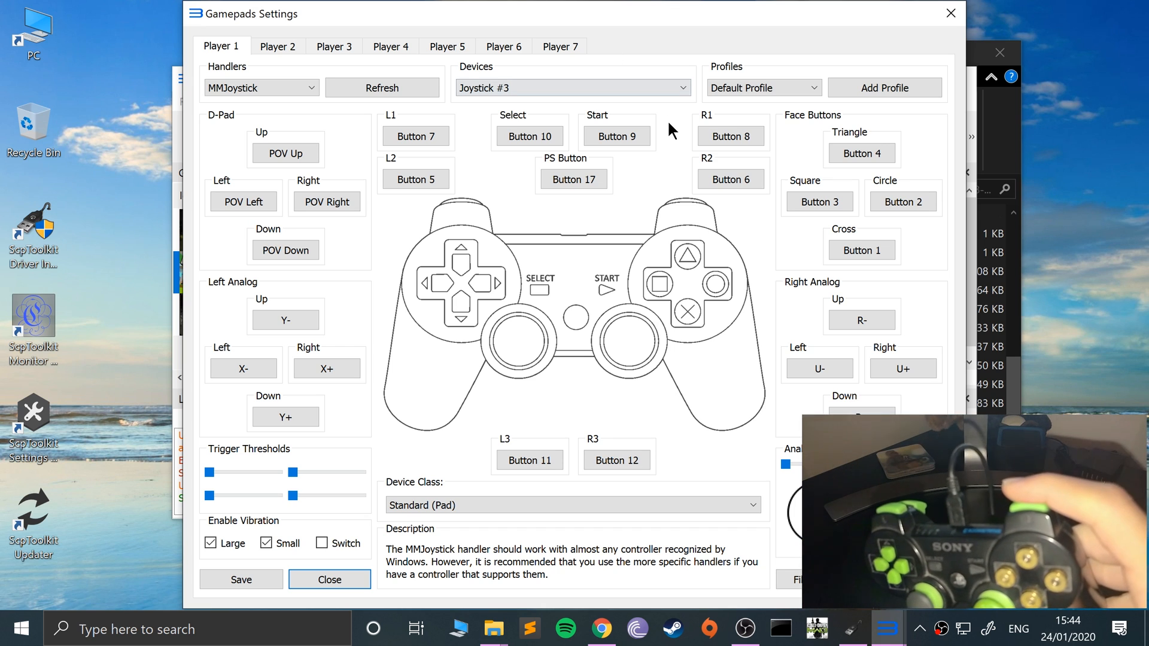
# - Rebind R1 to Button 6, R2 to Z-, Start to Button 8, Select to Button 7 and the PS Button
pyautogui.click(709, 136)
pyautogui.click(731, 178)
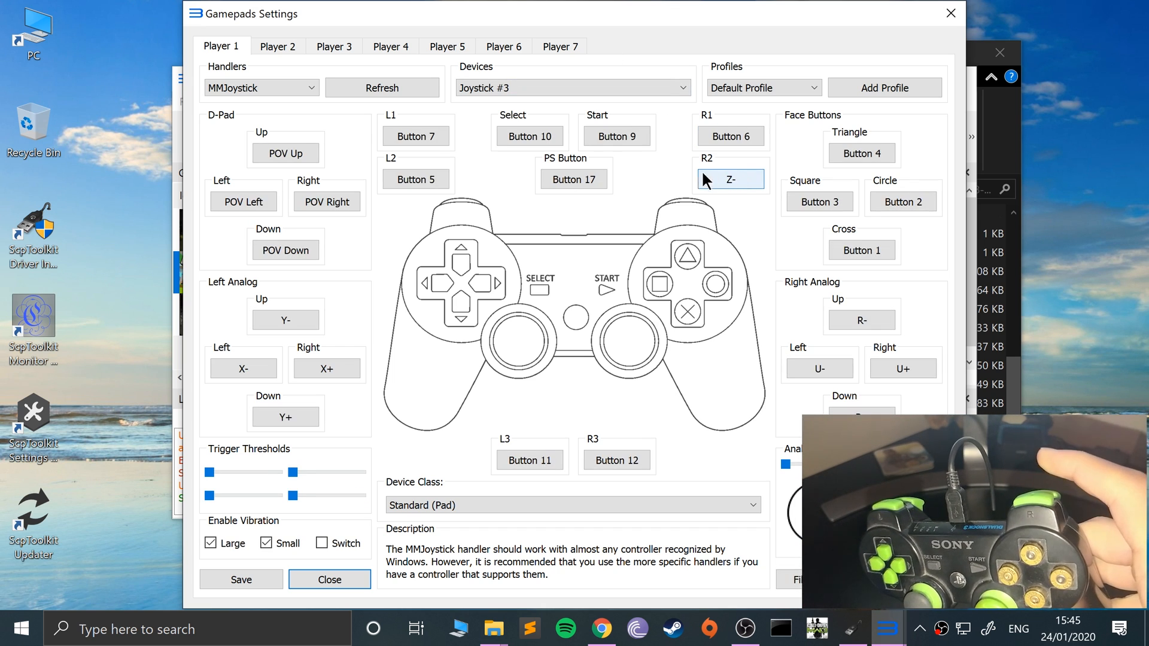
pyautogui.click(599, 136)
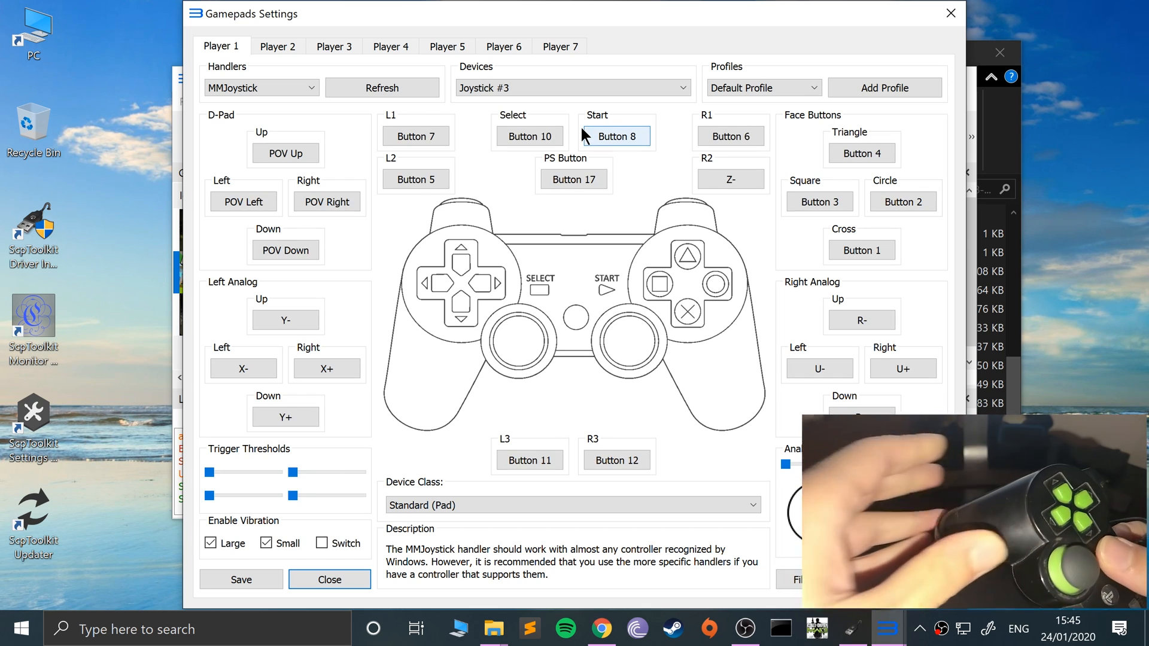
pyautogui.click(530, 137)
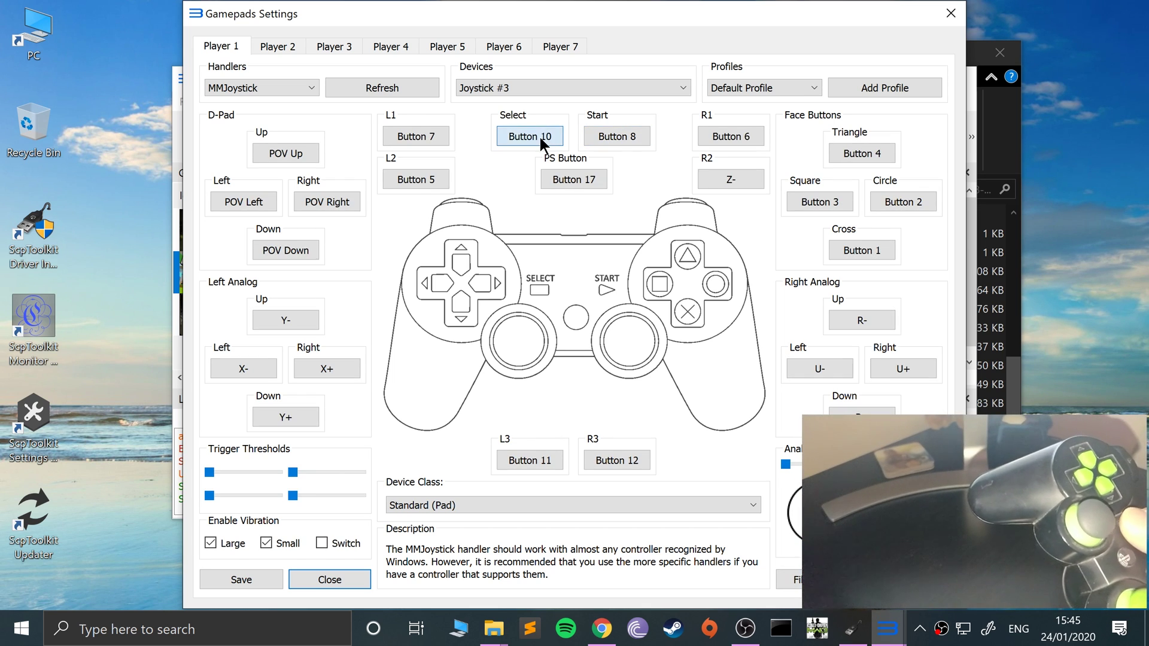
pyautogui.click(562, 179)
pyautogui.click(561, 179)
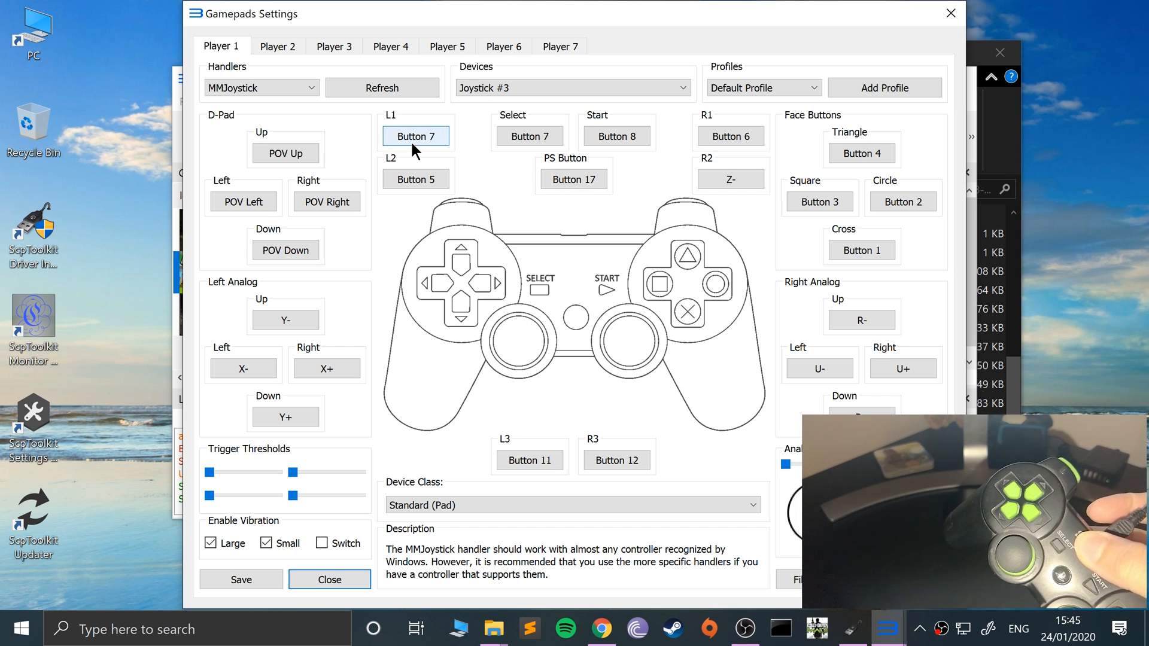
# - Rebind L1 to Button 5, L2 to a trigger axis, L3 to Button 9 and R3 to Button 10, then save
pyautogui.click(414, 140)
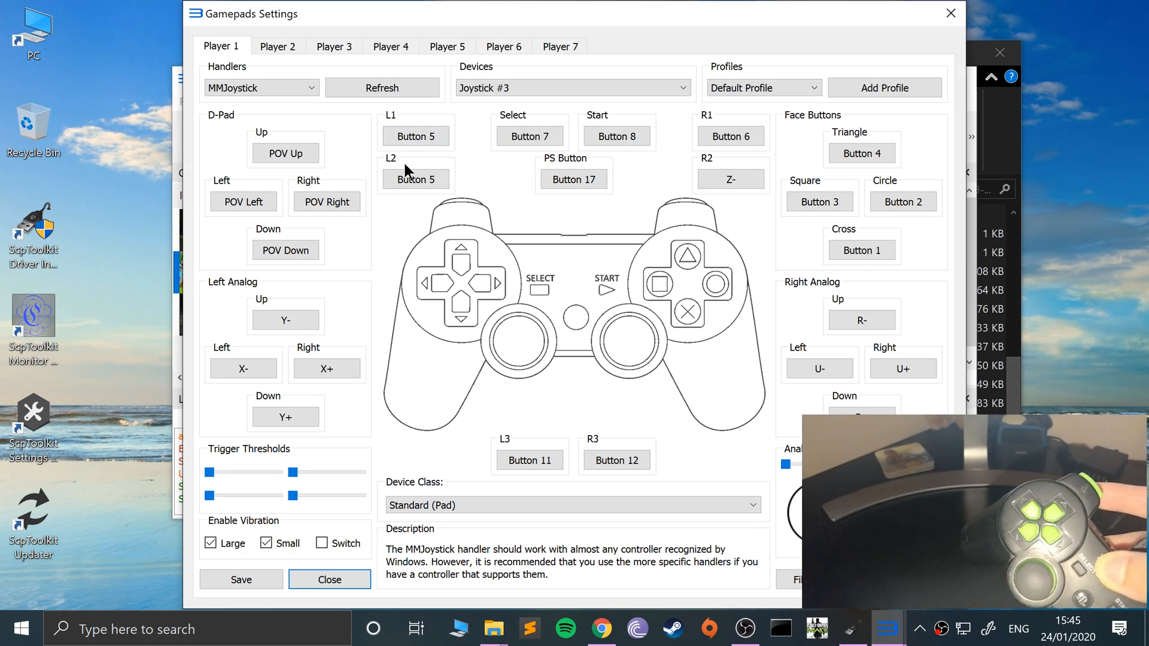
pyautogui.click(404, 178)
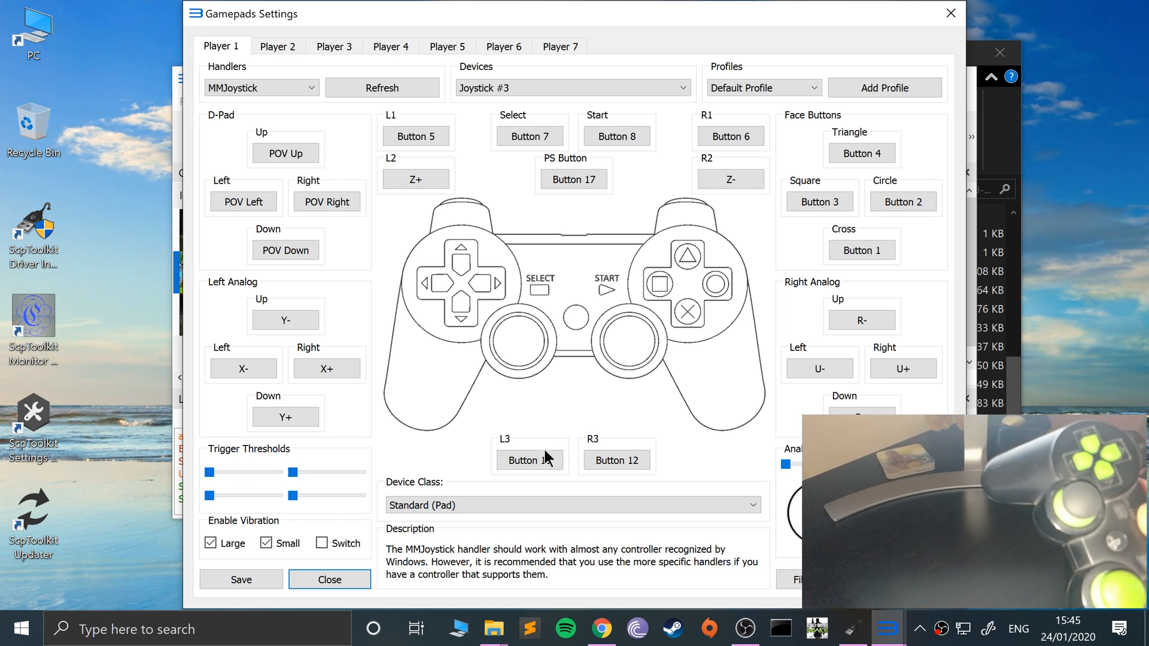
pyautogui.click(547, 463)
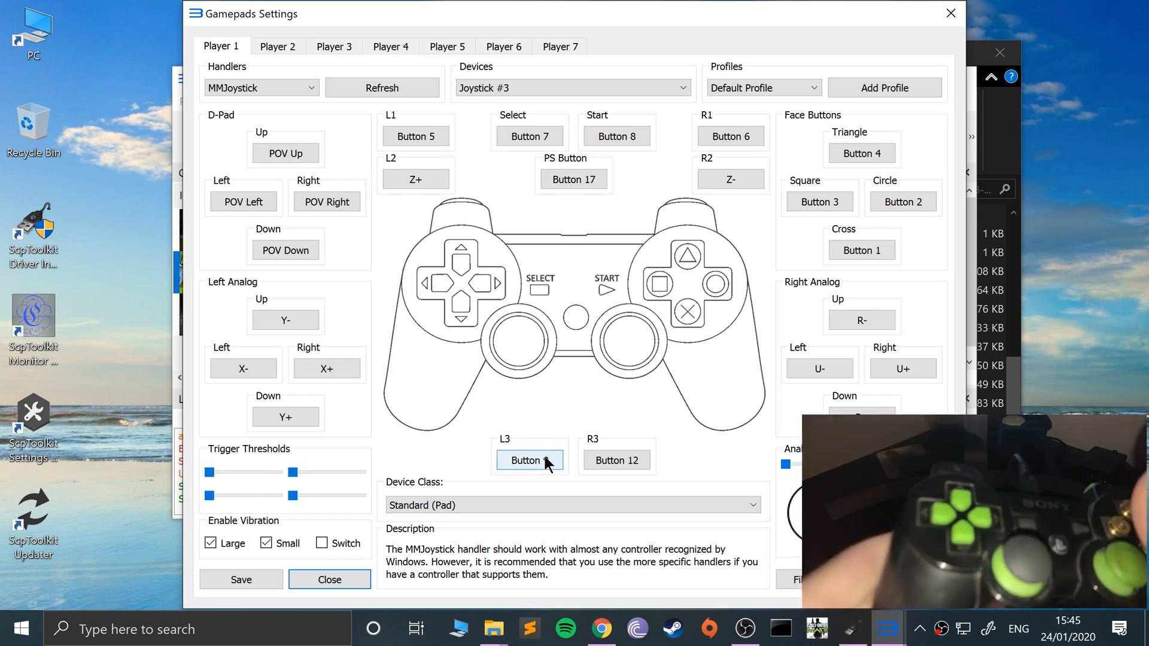
pyautogui.click(616, 461)
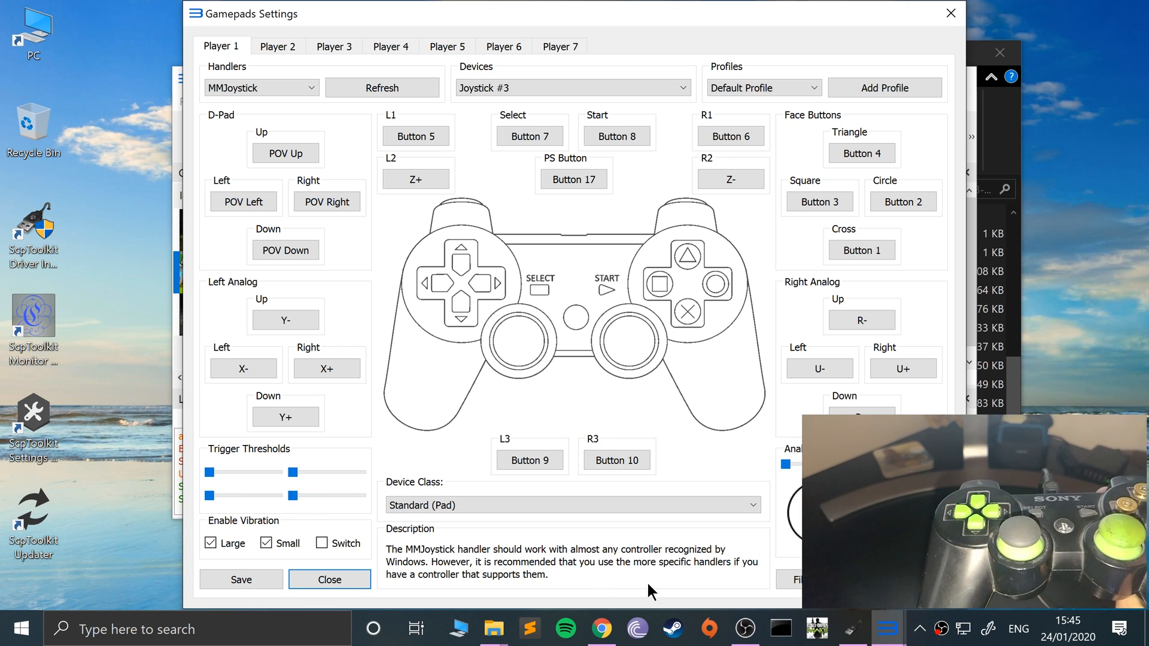
pyautogui.click(272, 588)
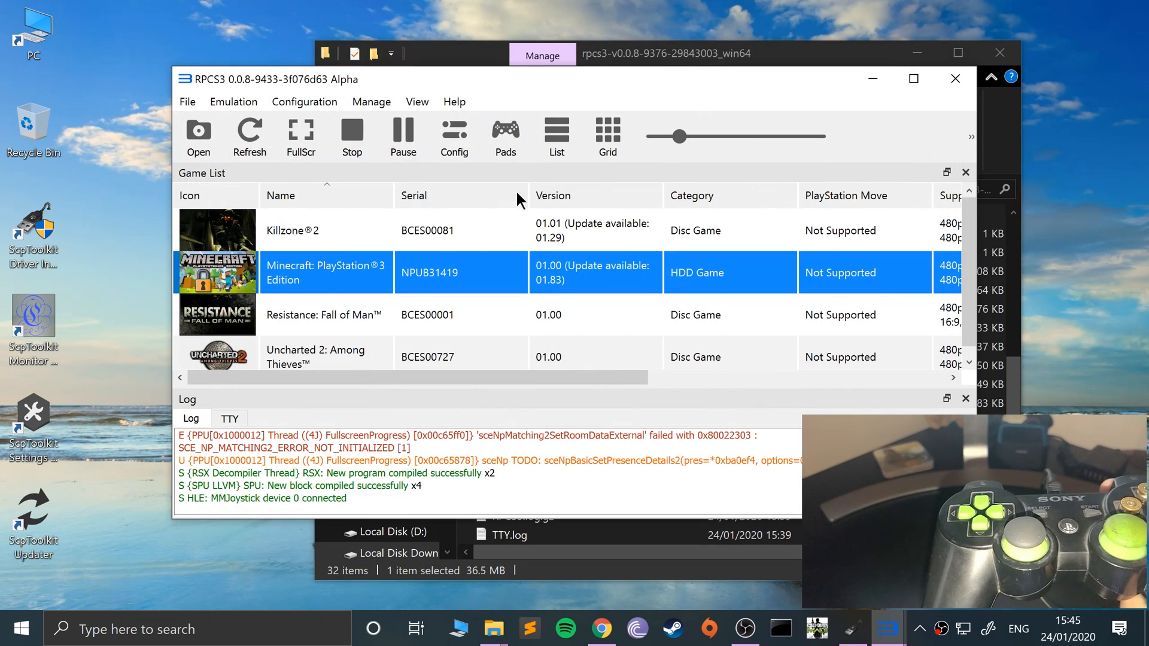
# - Bring the running Minecraft window to front and press Start for the pause menu
pyautogui.click(887, 632)
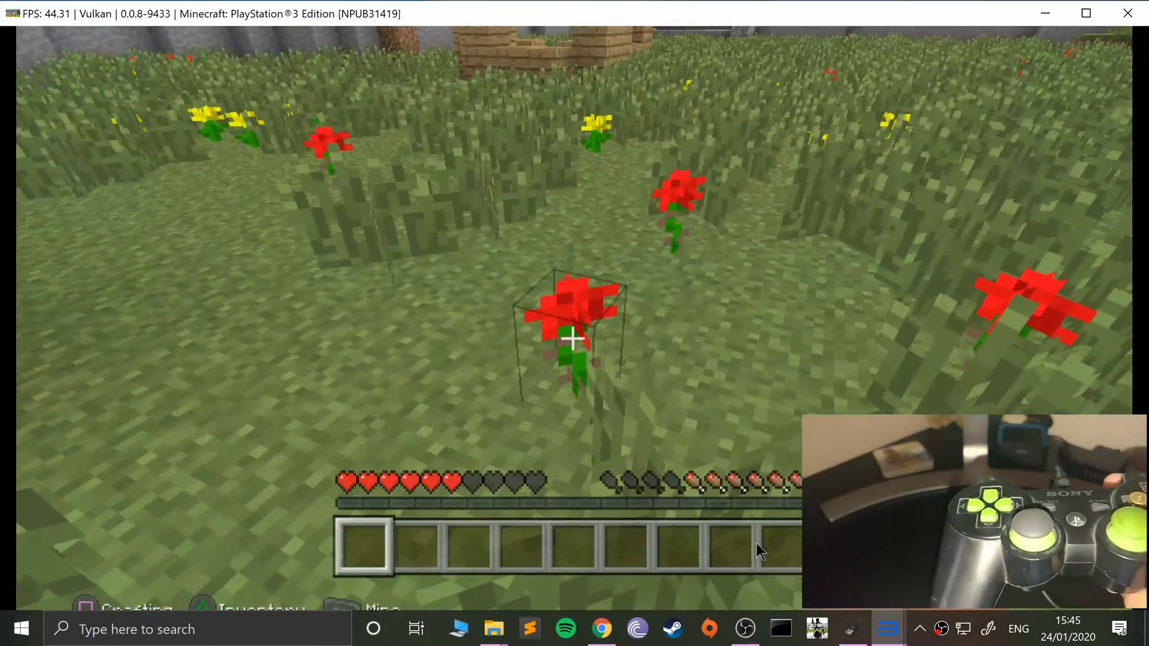